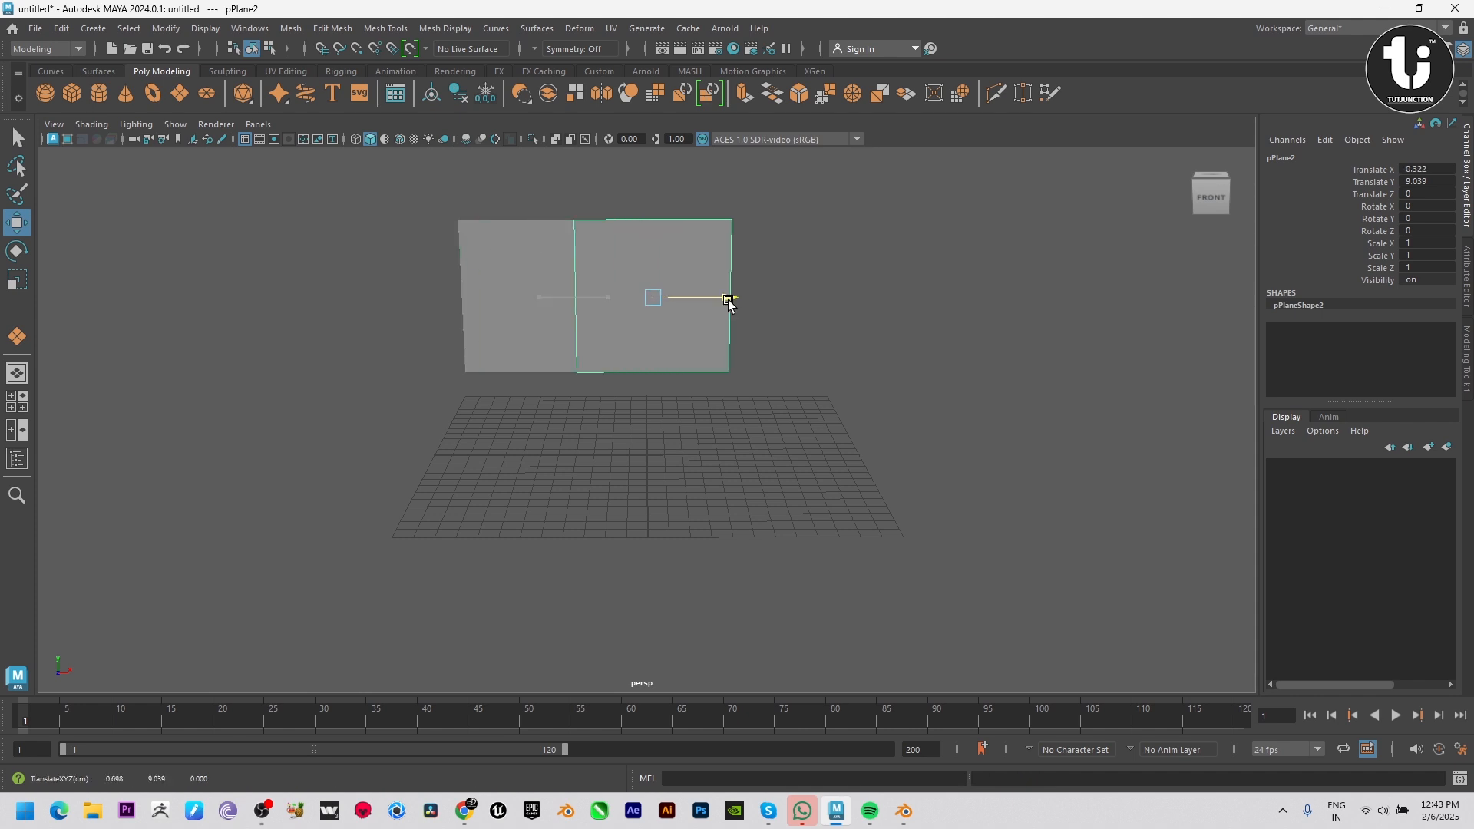
Insert two vertical edge loops in the selected plane, one near each of its side edges
alt+drag(832, 385, 911, 456)
alt+middle_drag(911, 455, 784, 537)
alt+right_drag(718, 460, 783, 563)
alt+middle_drag(727, 358, 740, 474)
alt+drag(740, 474, 720, 418)
shift+right_drag(825, 286, 750, 260)
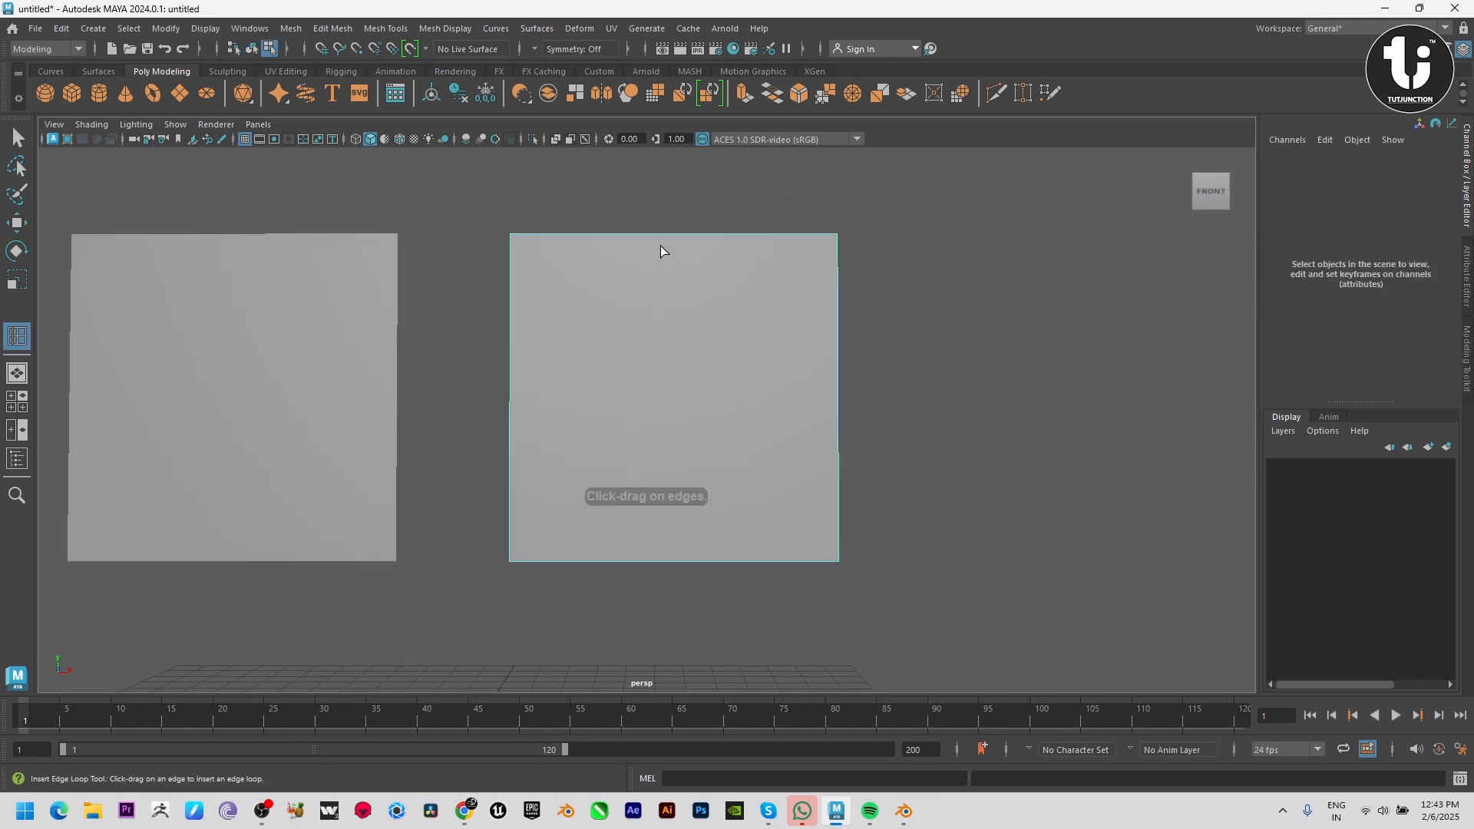
click(546, 246)
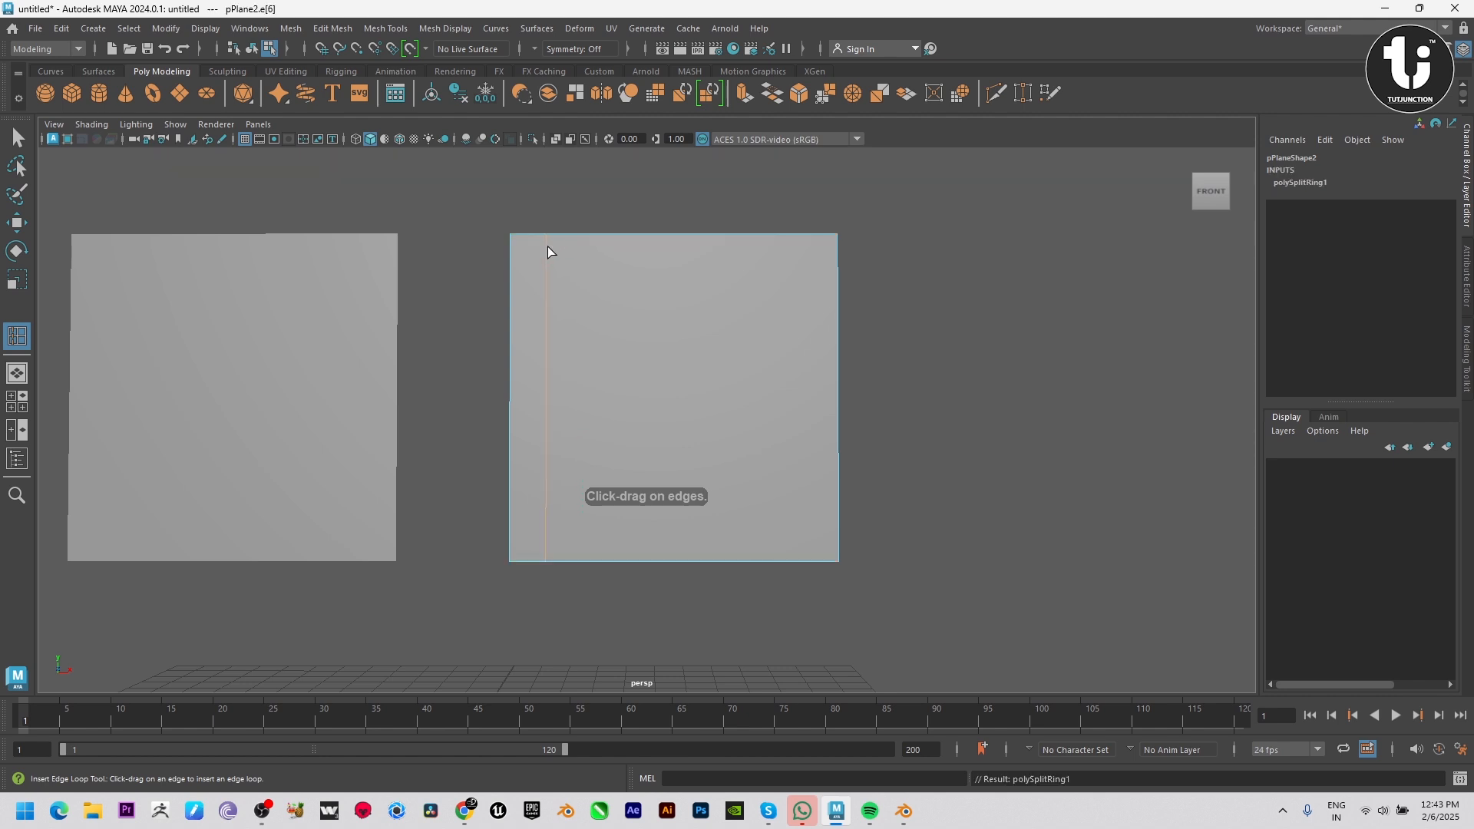
click(800, 244)
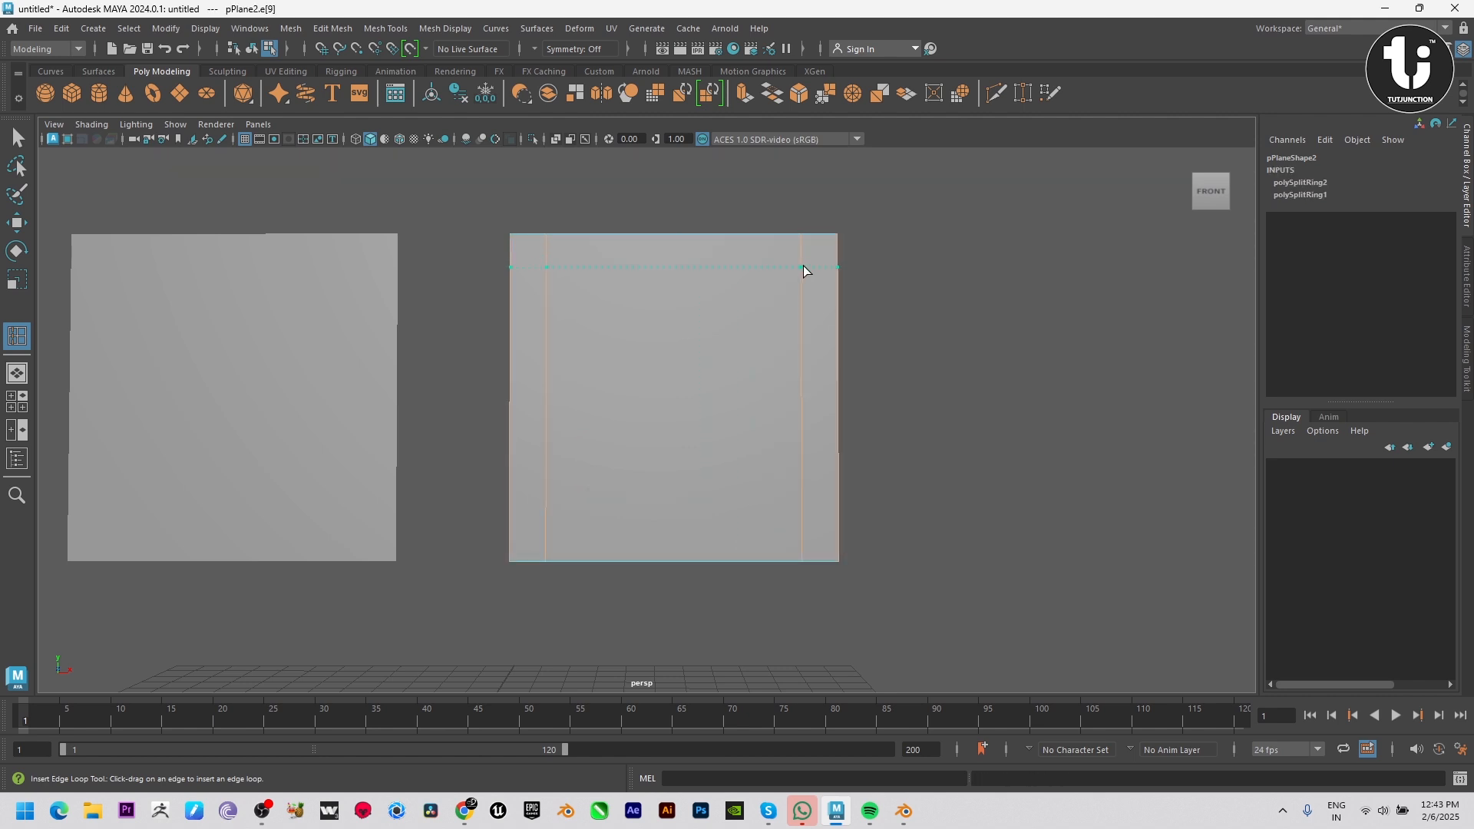
Insert horizontal edge loops near the plane's upper and lower ends, moving the lower loop down close to the border
click(803, 265)
click(801, 469)
key(w)
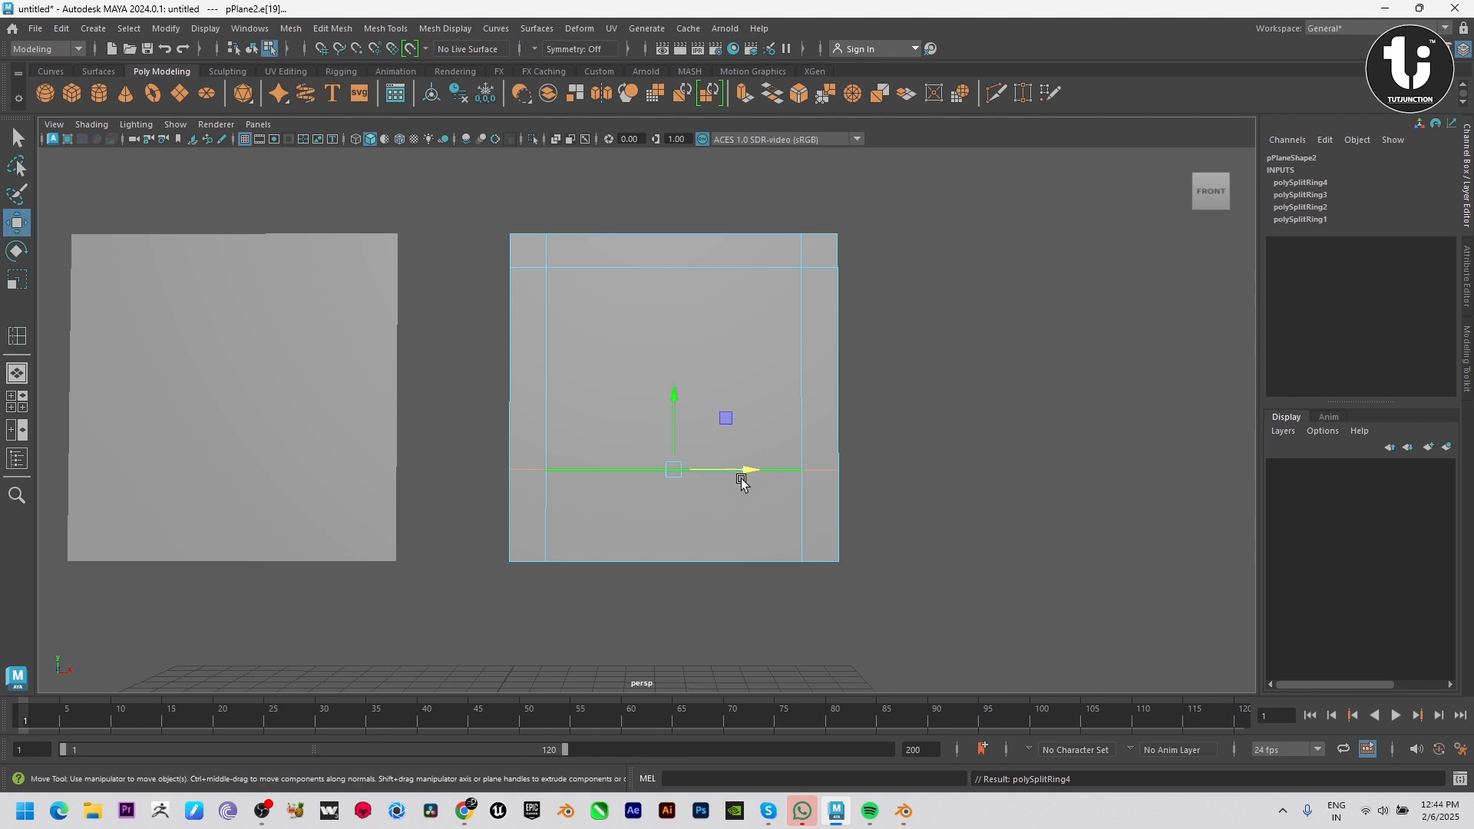
drag(681, 397, 670, 448)
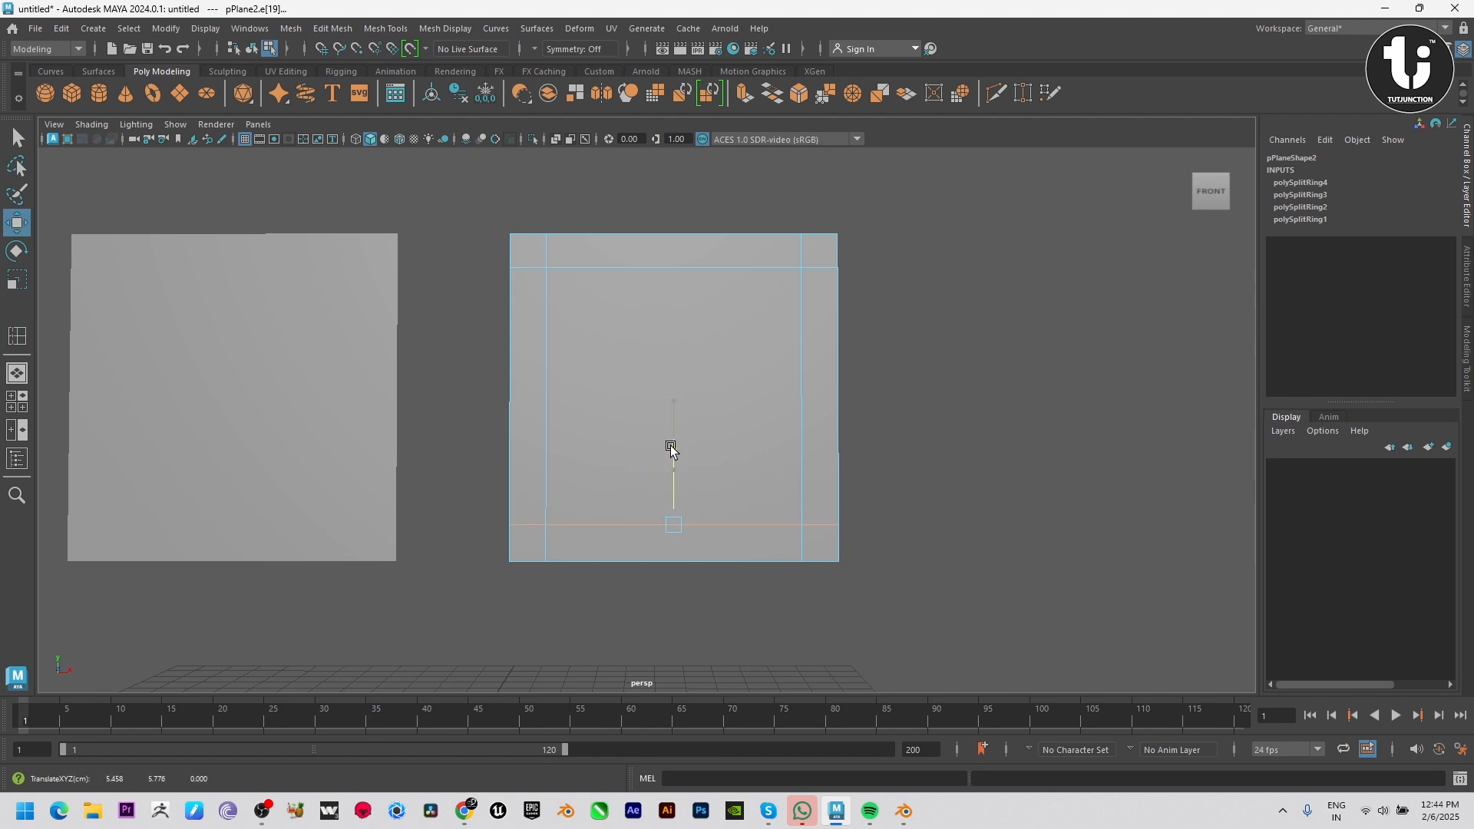
right_drag(672, 450, 741, 396)
click(1033, 306)
Turn on wireframe on shaded so the edges of both planes are drawn in the viewport
scroll(737, 421, down, 3)
alt+drag(736, 421, 771, 478)
click(726, 452)
click(403, 141)
click(795, 367)
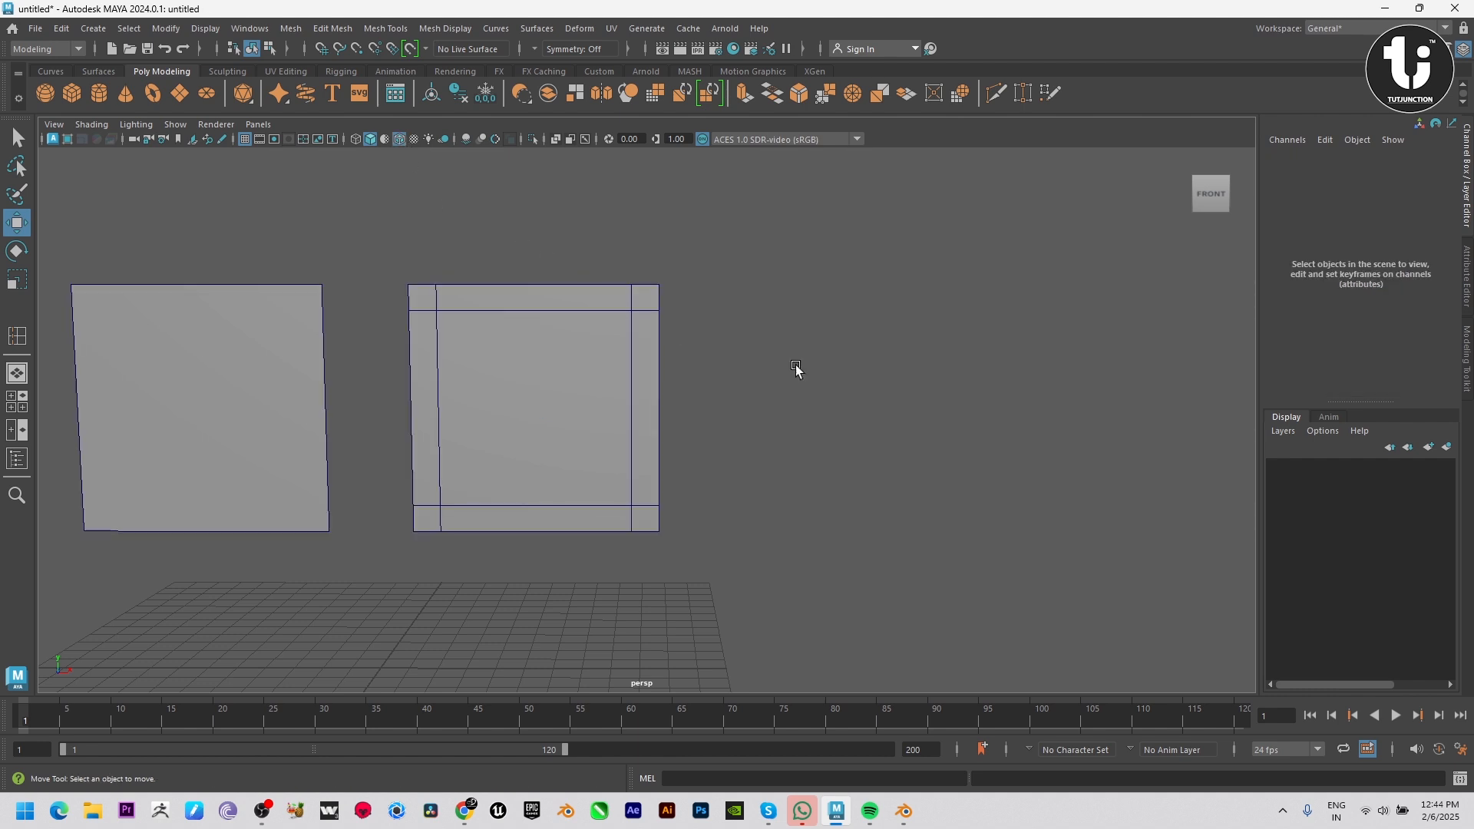
Duplicate the plane with the border loops and place the copy beside it at about 17.1 on X
alt+drag(795, 369, 880, 416)
click(618, 476)
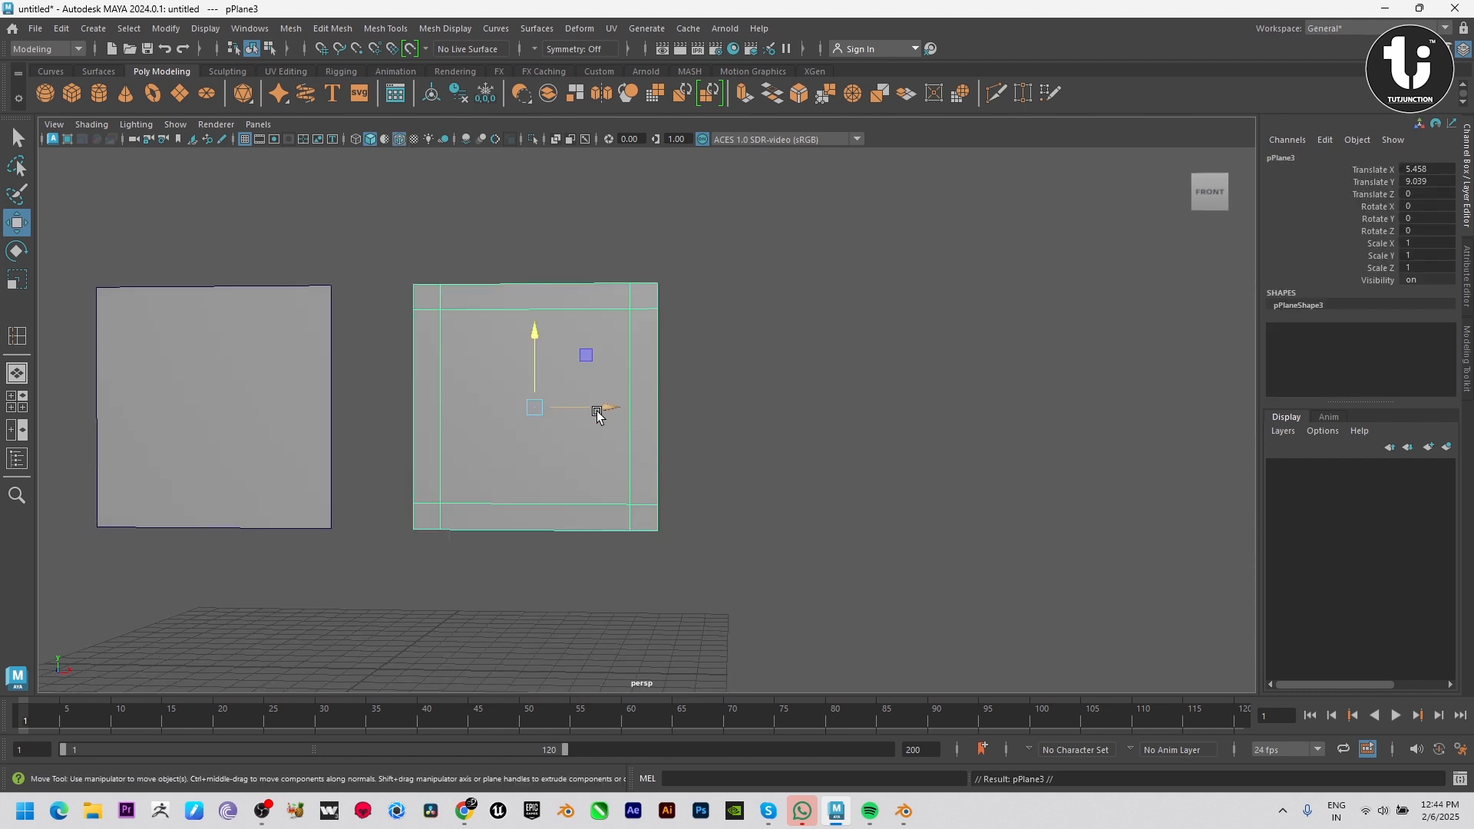
shift+drag(596, 411, 945, 416)
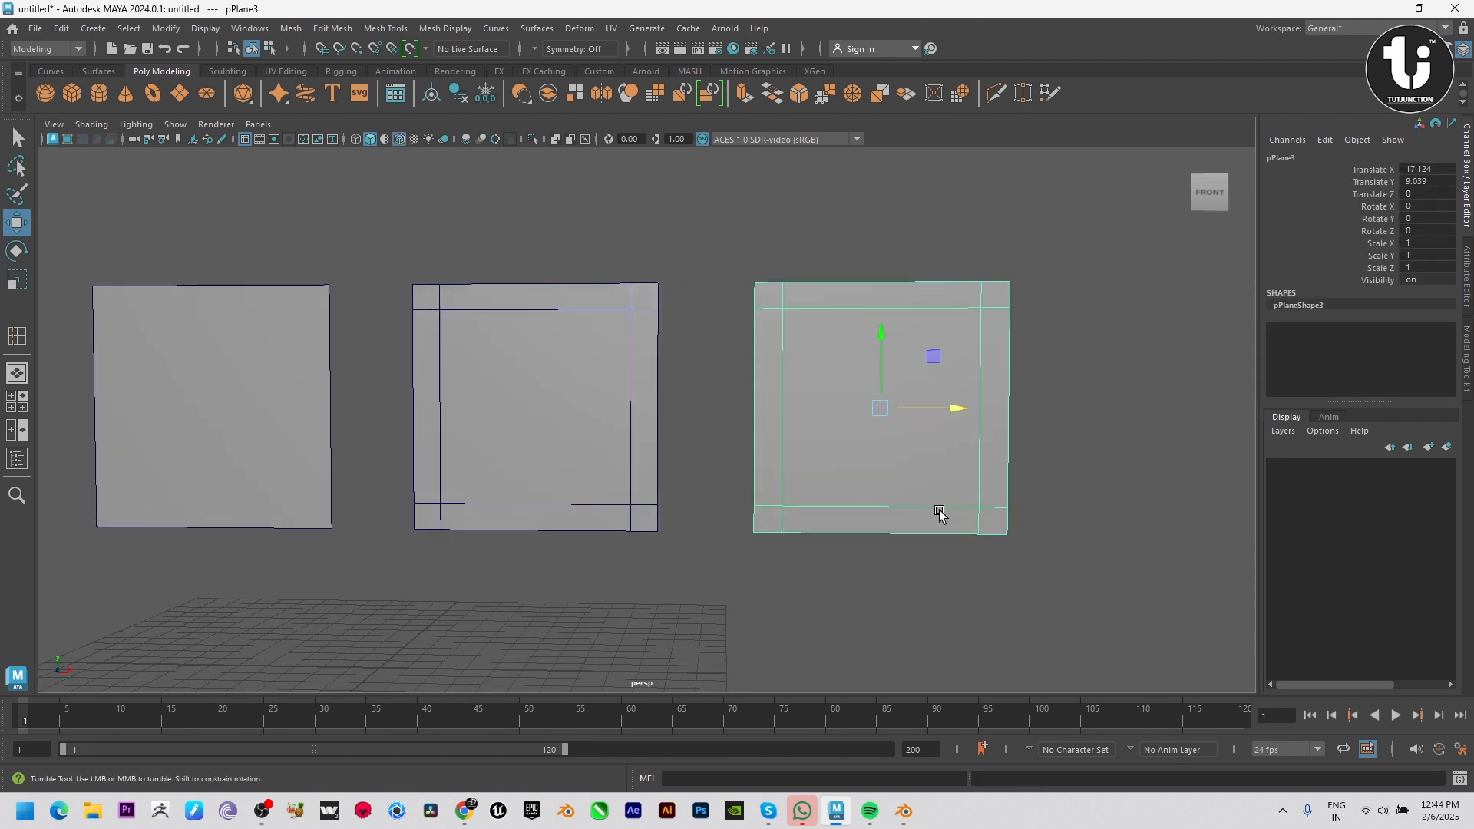
Insert one vertical and one horizontal edge loop through the middle of the new third plane
scroll(985, 495, up, 4)
shift+right_drag(944, 293, 883, 283)
click(893, 254)
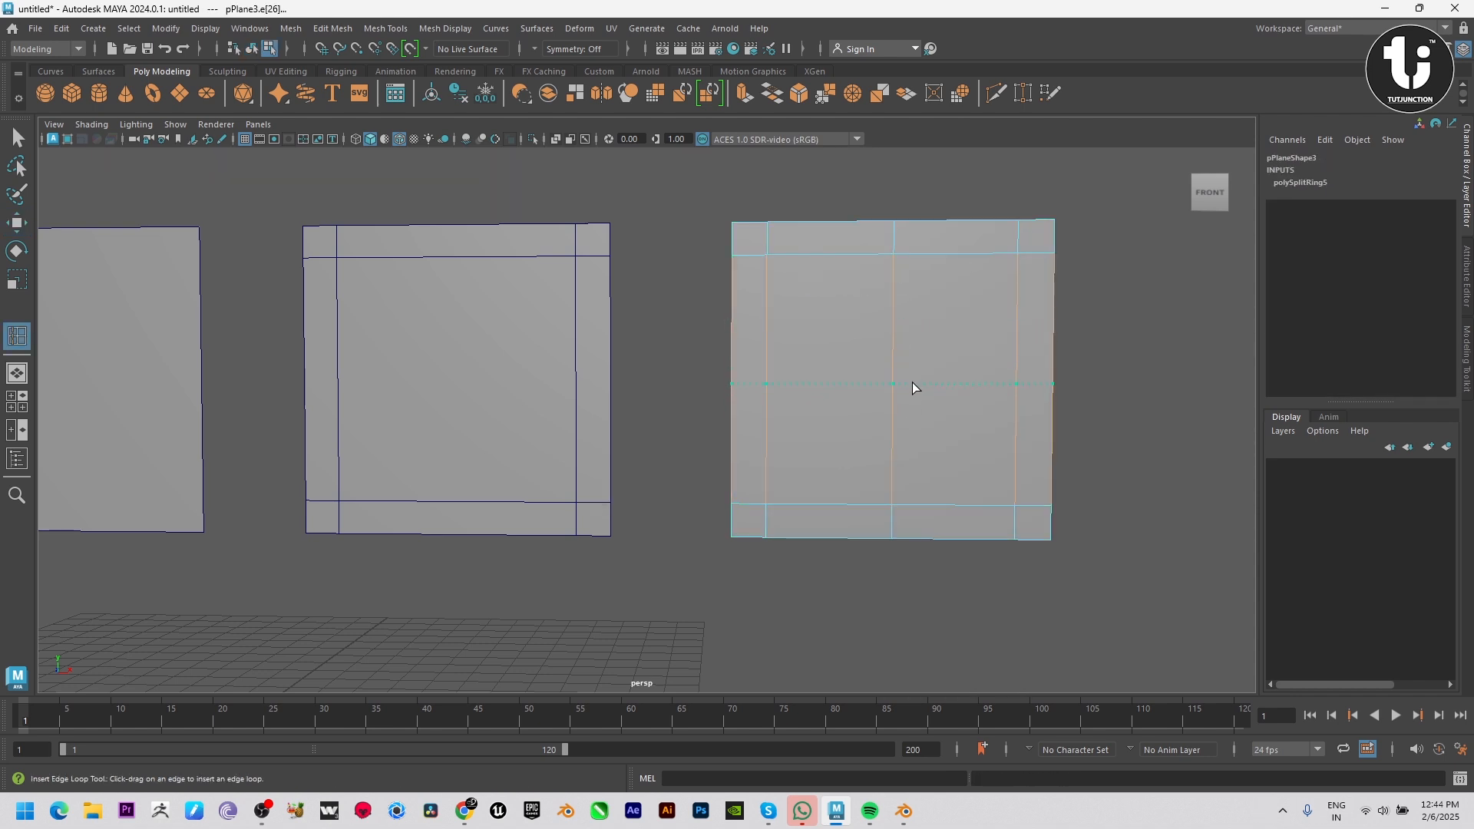
click(912, 382)
alt+drag(937, 427, 875, 399)
drag(850, 329, 975, 453)
drag(865, 354, 896, 387)
key(w)
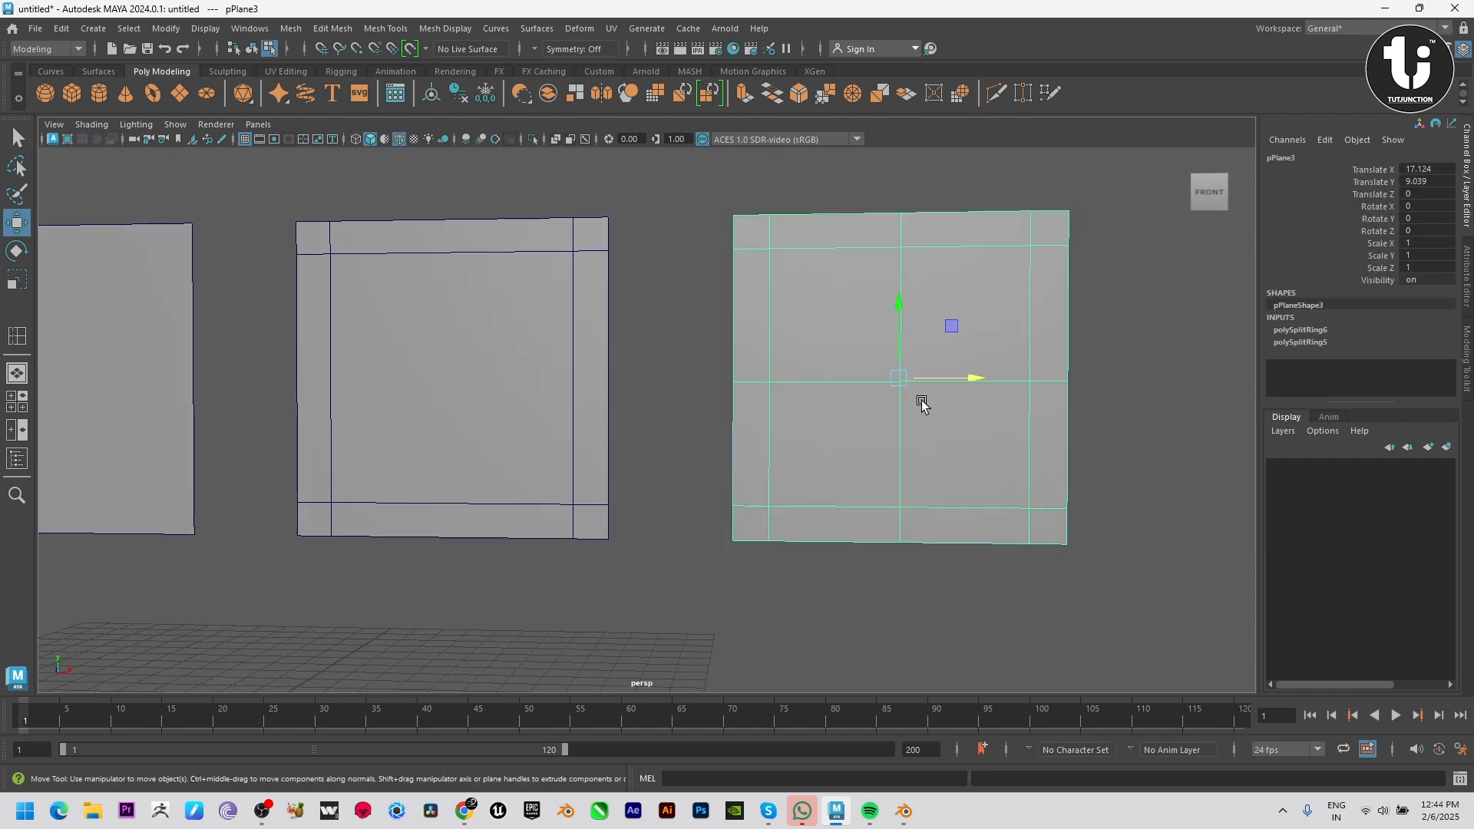
right_drag(922, 399, 852, 393)
click(930, 413)
alt+drag(931, 416, 918, 458)
scroll(875, 464, down, 2)
click(789, 529)
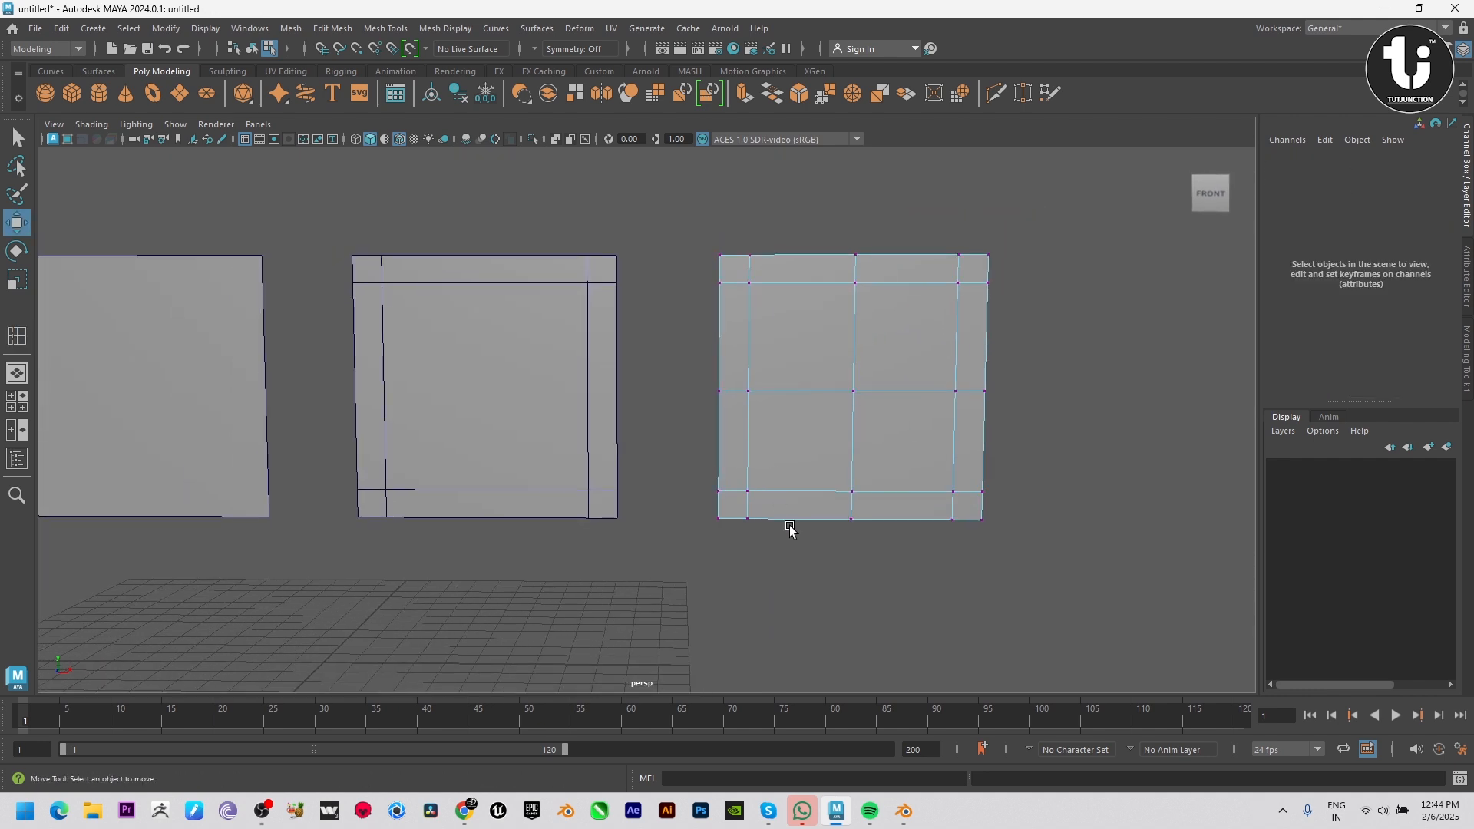
alt+middle_drag(789, 529, 900, 473)
scroll(906, 452, down, 3)
right_drag(931, 353, 985, 304)
alt+middle_drag(882, 496, 967, 484)
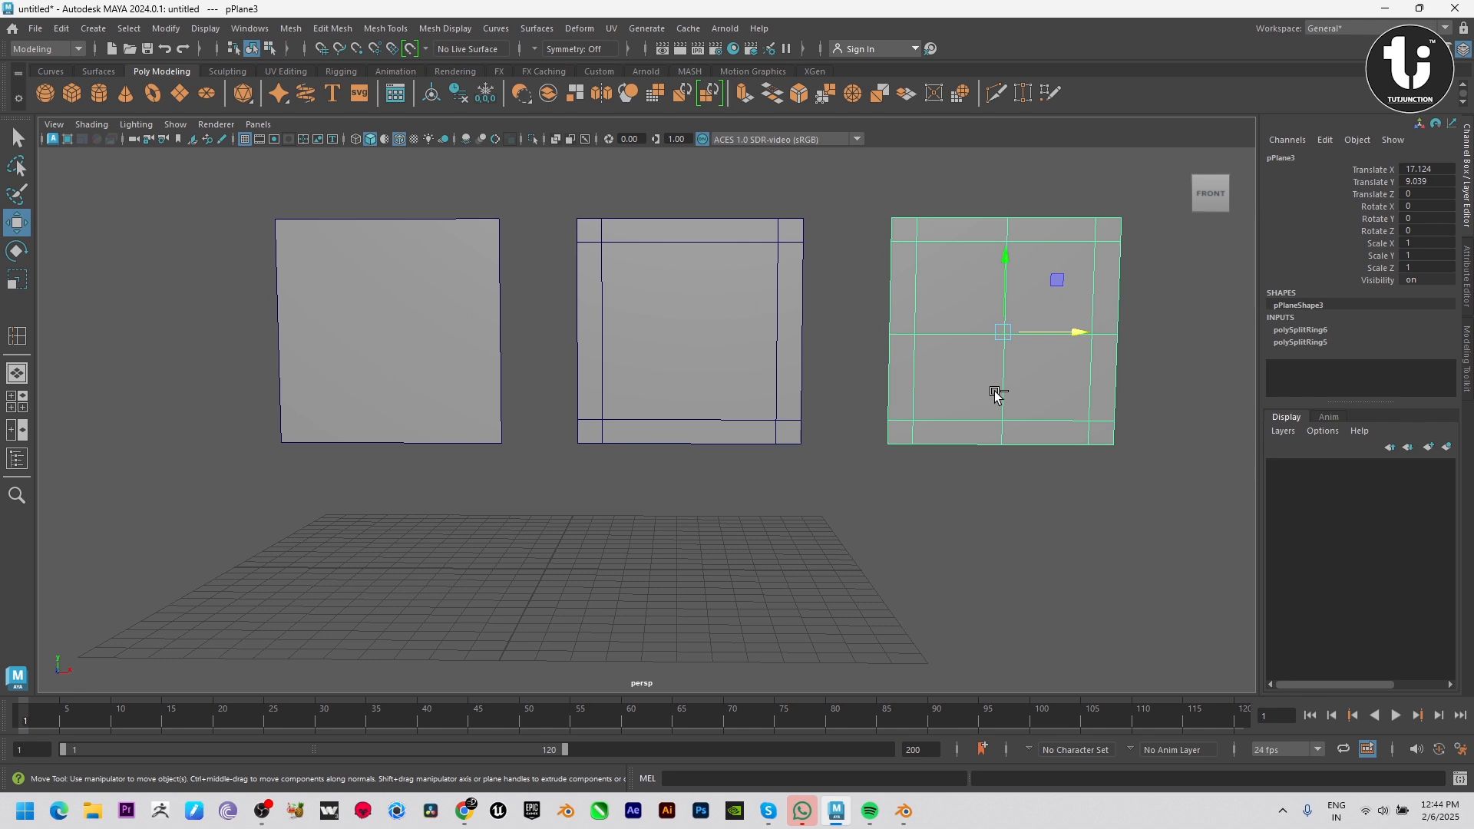
Duplicate the third plane and place the copy below the first plane, at about X -5.8 and Y -4.2
click(258, 361)
click(1081, 399)
key(ctrl+d)
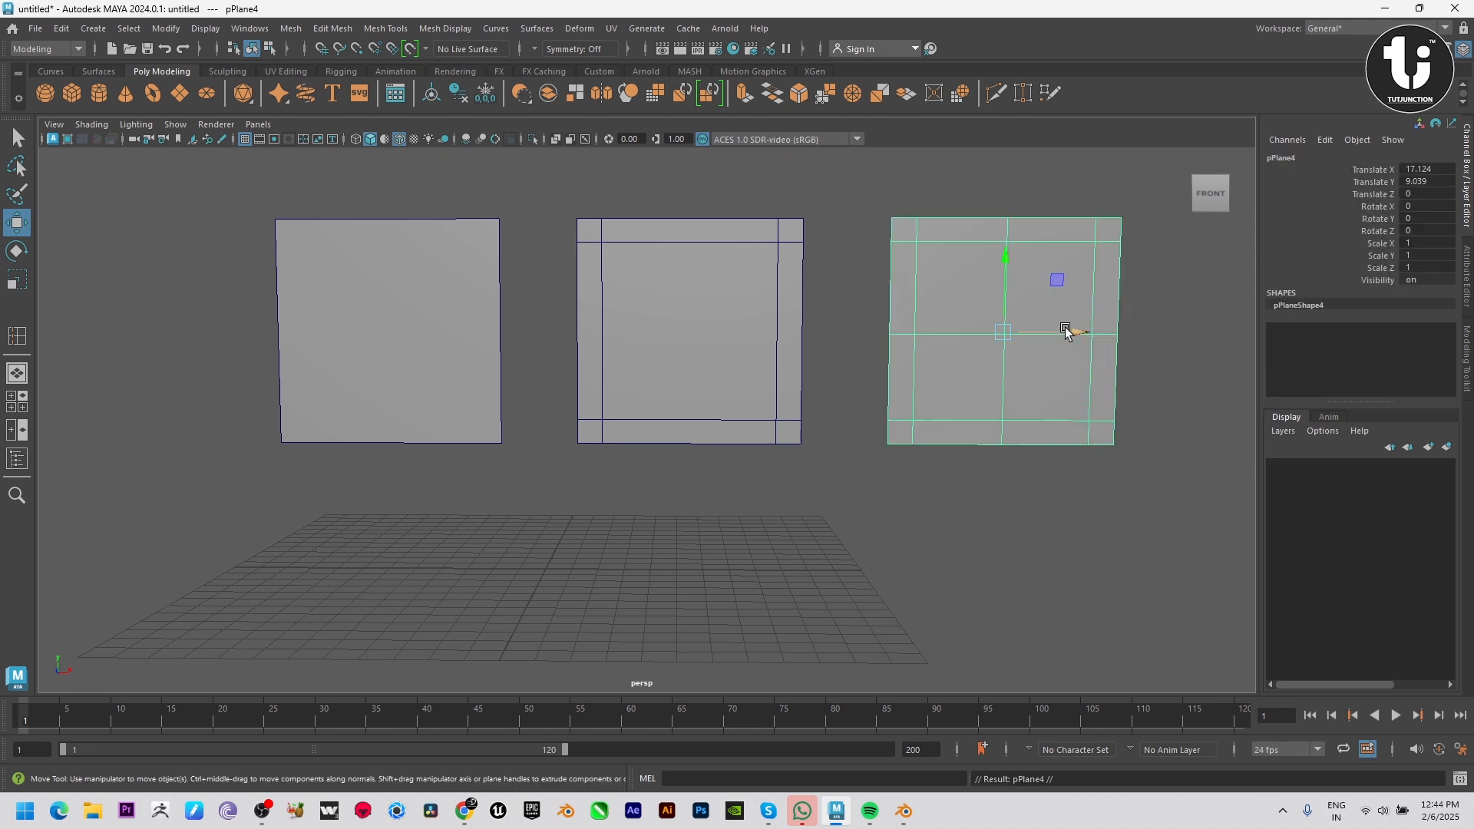
drag(1064, 331, 452, 329)
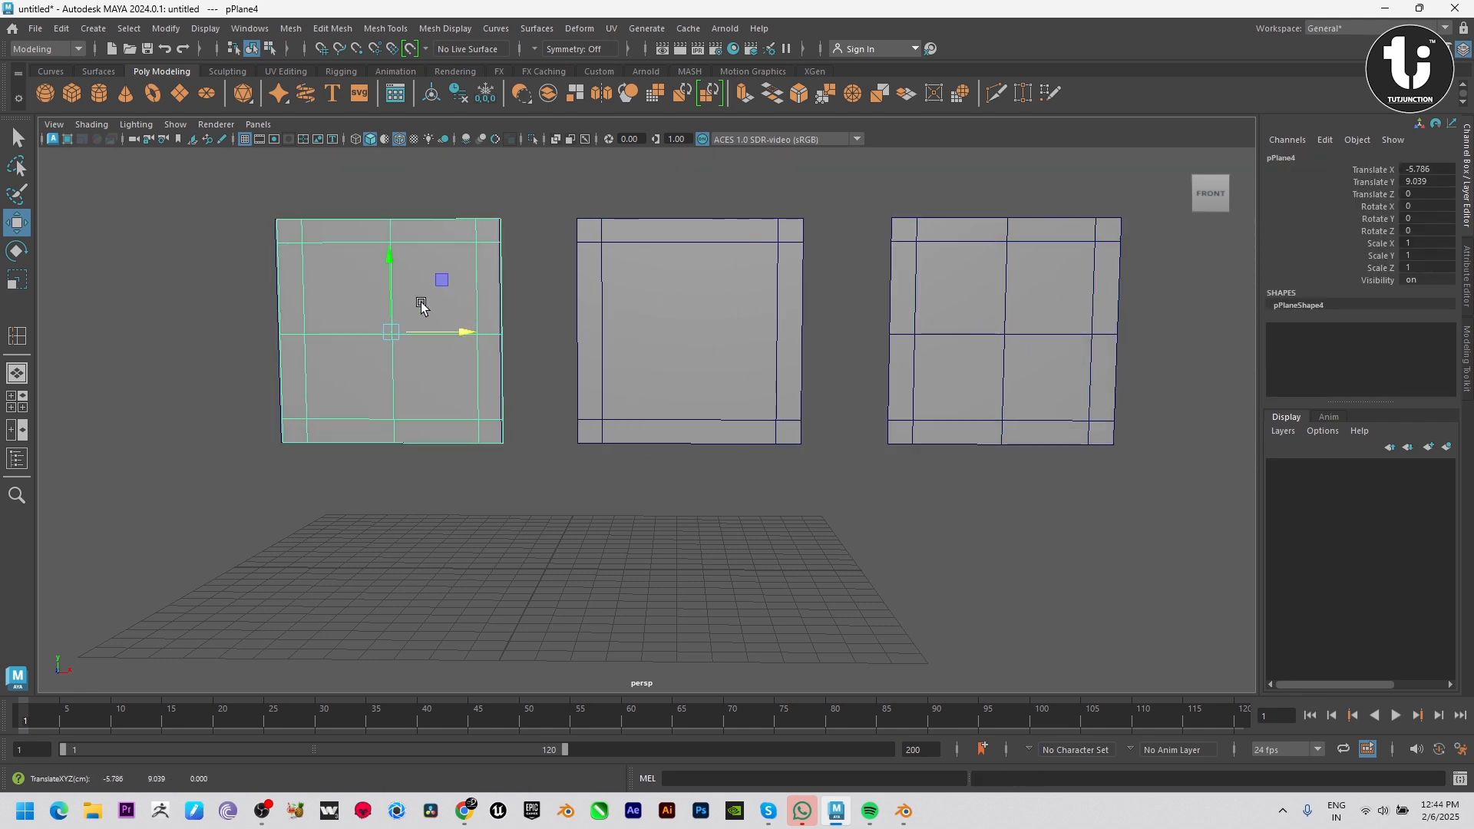
drag(394, 254, 690, 299)
scroll(690, 299, down, 5)
drag(554, 338, 556, 392)
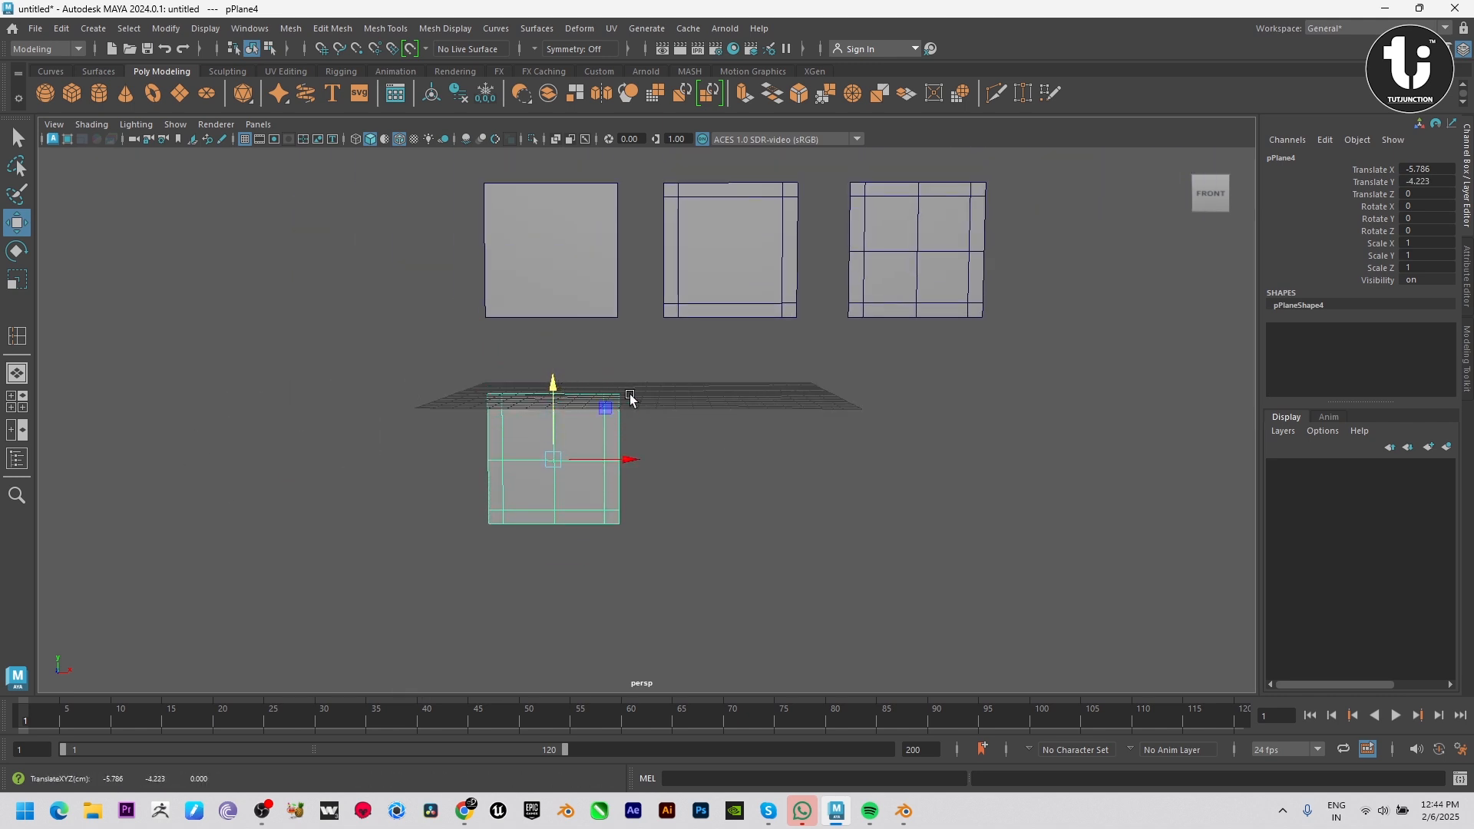
Hide the viewport grid to leave an unobstructed view of the lower plane
click(733, 484)
alt+drag(740, 500, 756, 484)
scroll(756, 484, up, 1)
scroll(701, 460, up, 2)
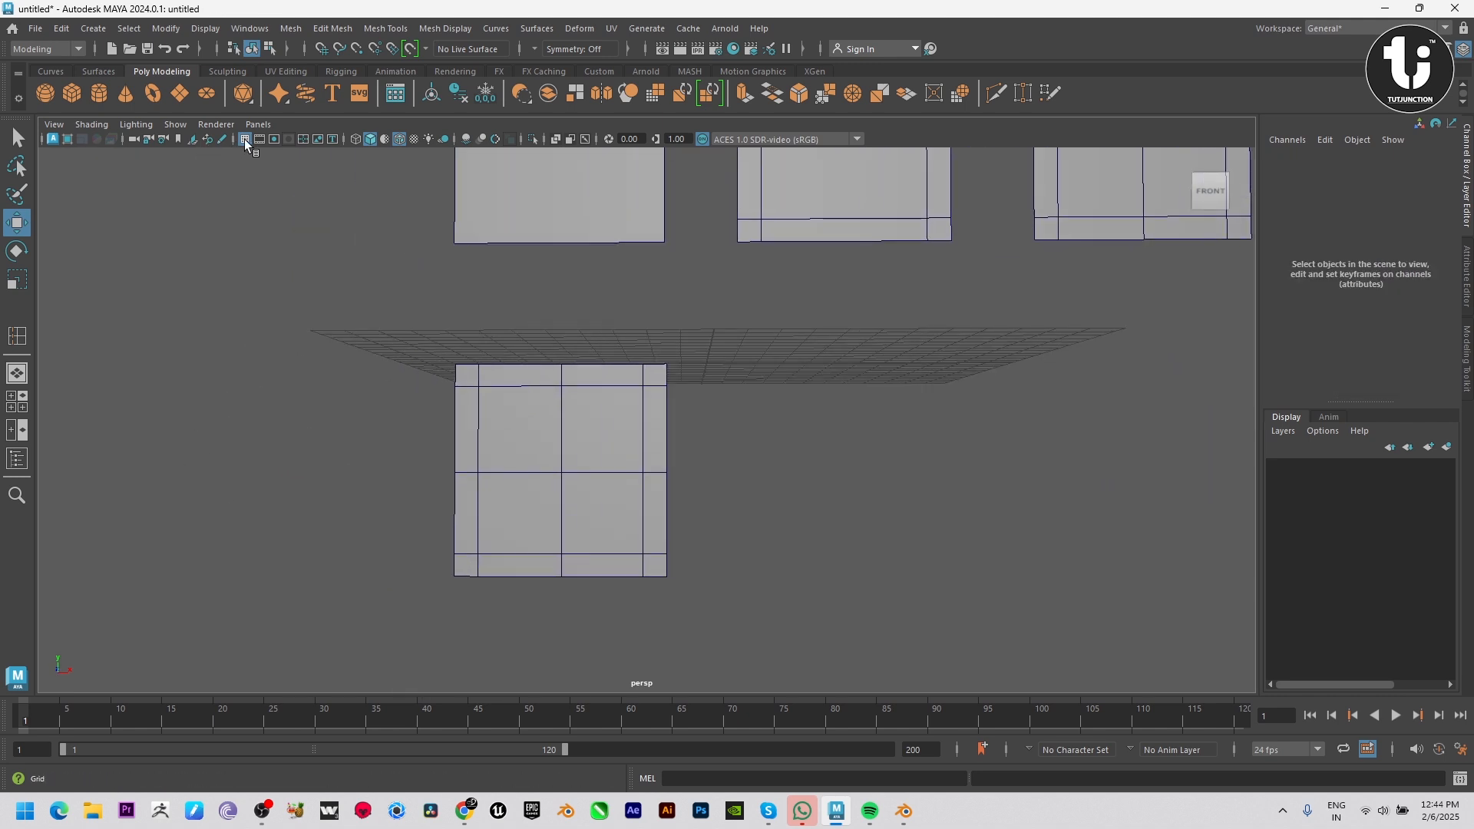
scroll(625, 471, up, 4)
Cut a closed diamond across the central cross edges of the lower plane with the Multi-Cut tool
click(602, 483)
scroll(667, 481, up, 3)
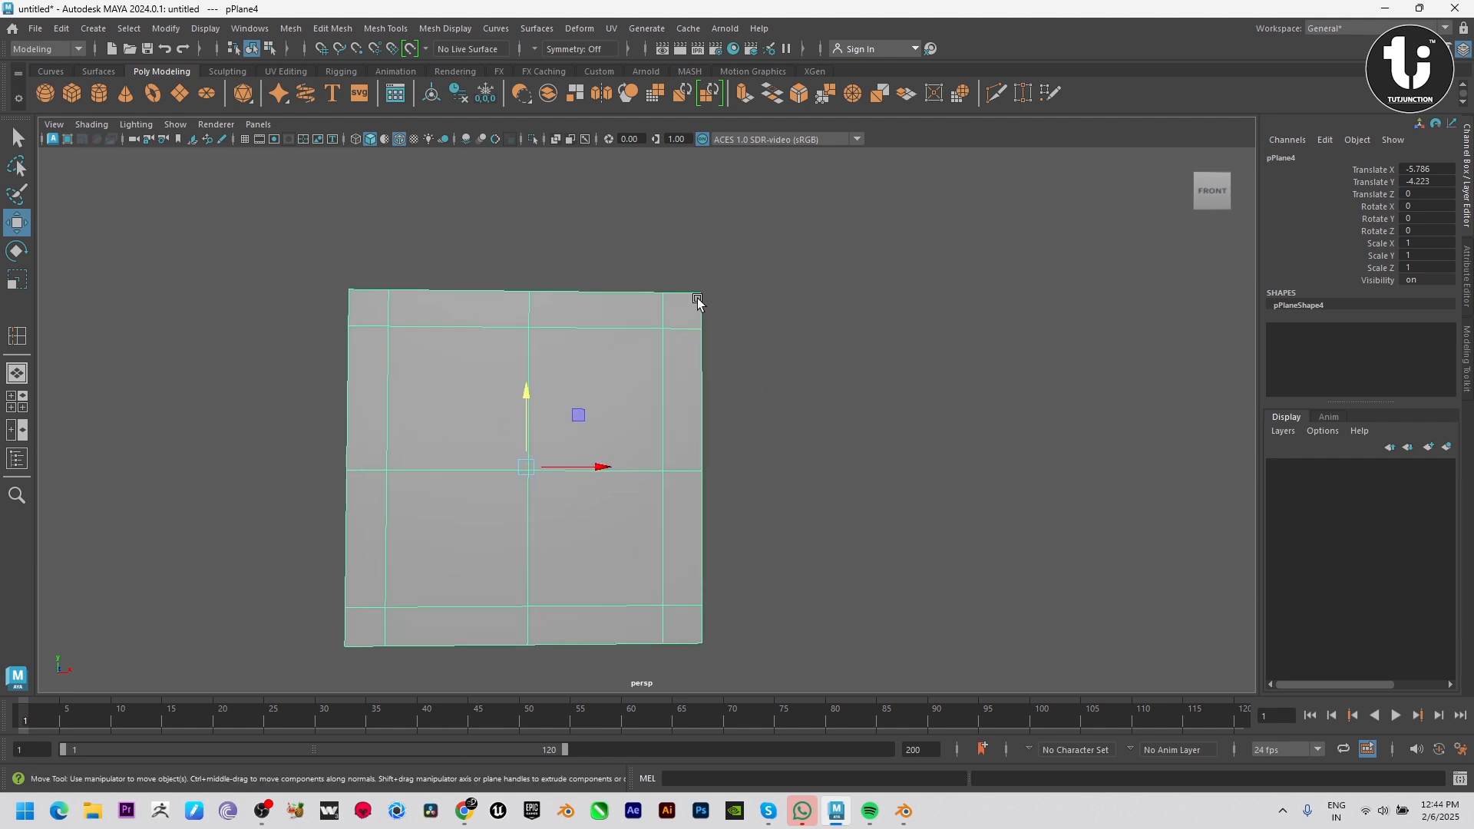
shift+right_drag(697, 299, 607, 301)
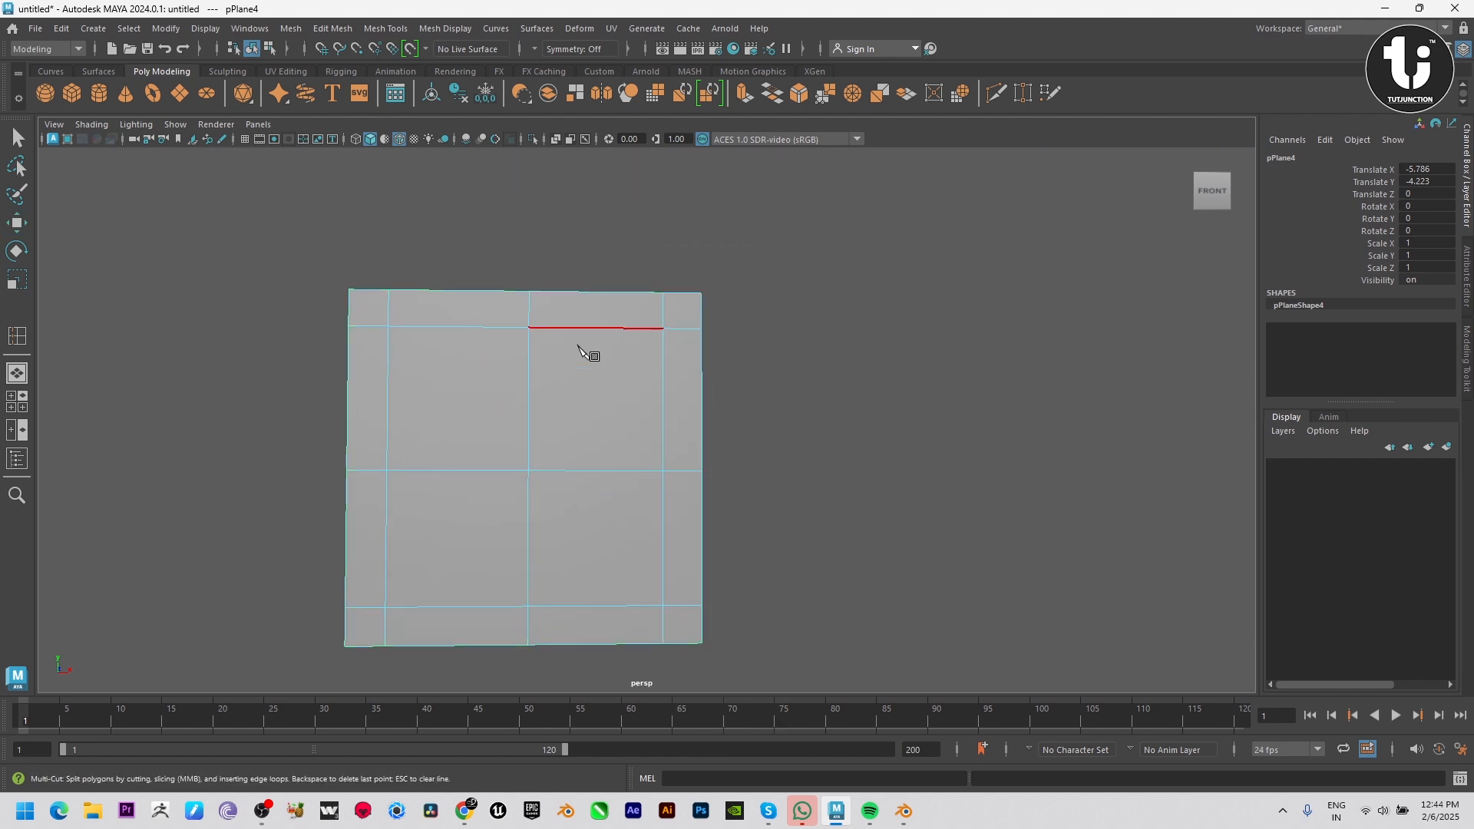
click(529, 356)
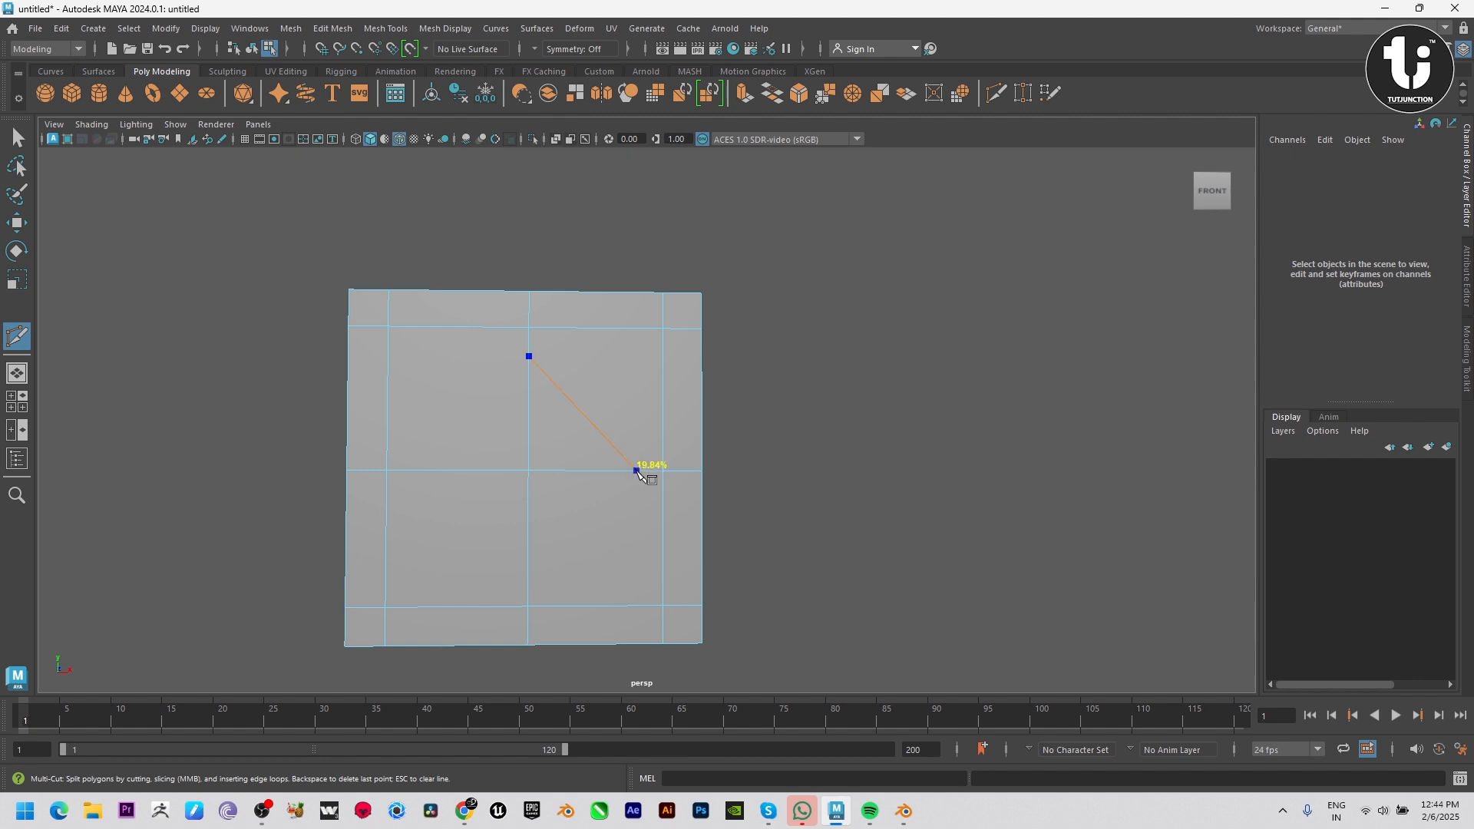
click(636, 470)
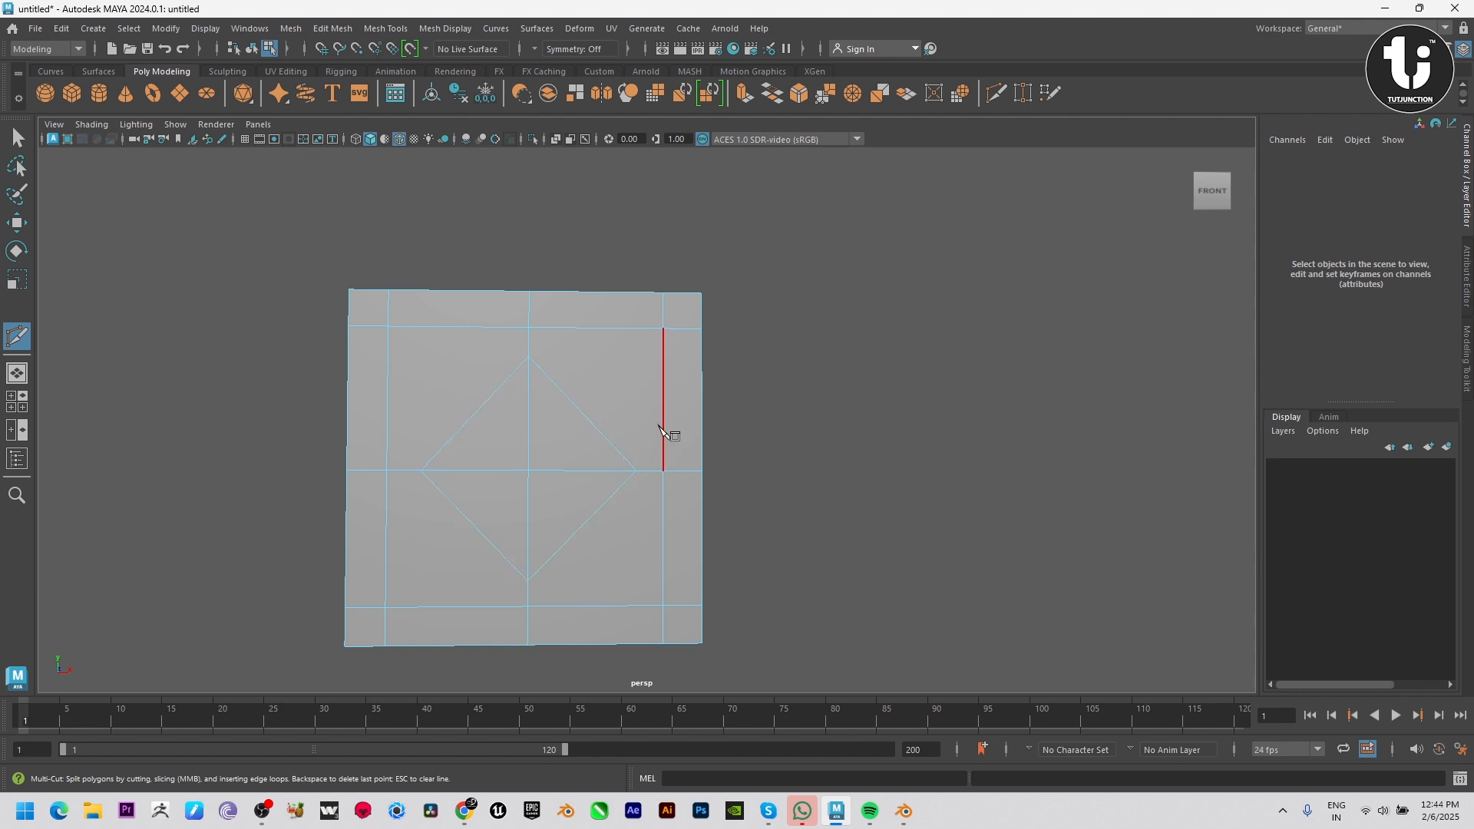
key(Return)
Delete the four cross edges inside the diamond, including their shared centre vertex, and return to object mode
key(w)
click(591, 483)
right_drag(591, 481, 502, 443)
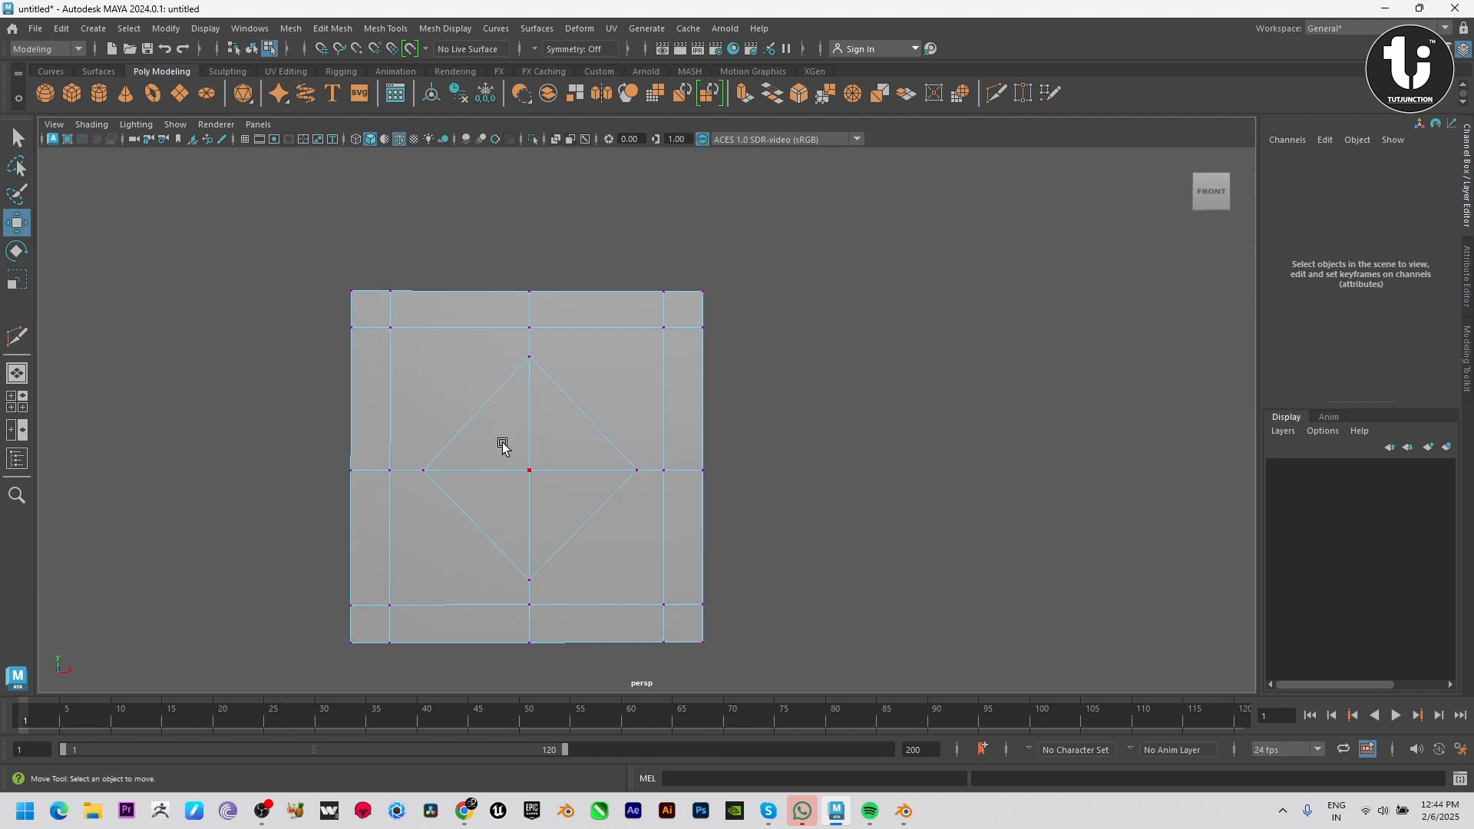
drag(509, 440, 562, 483)
right_drag(561, 474, 555, 420)
drag(515, 446, 564, 490)
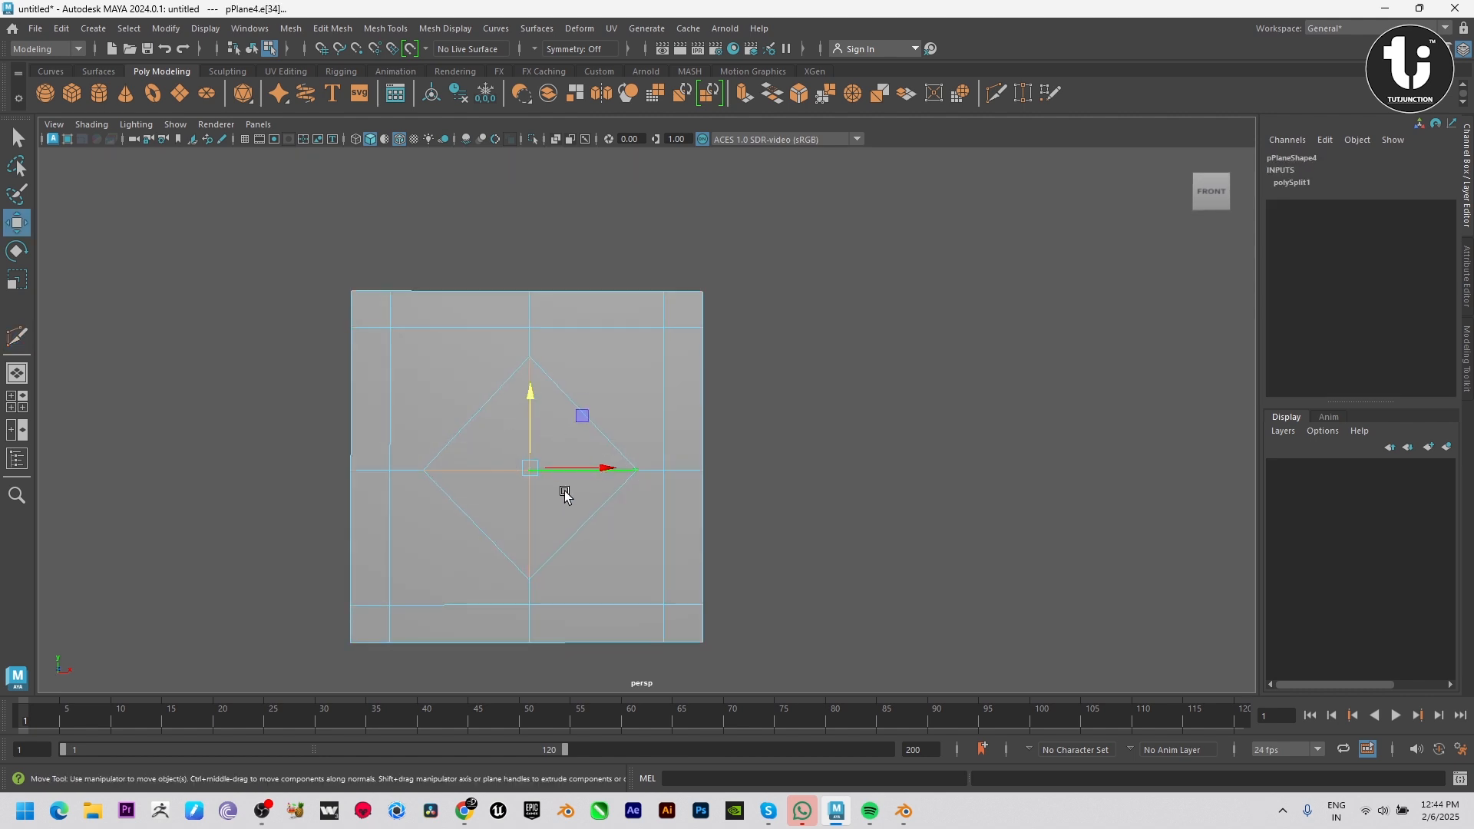
key(Delete)
right_drag(596, 483, 366, 441)
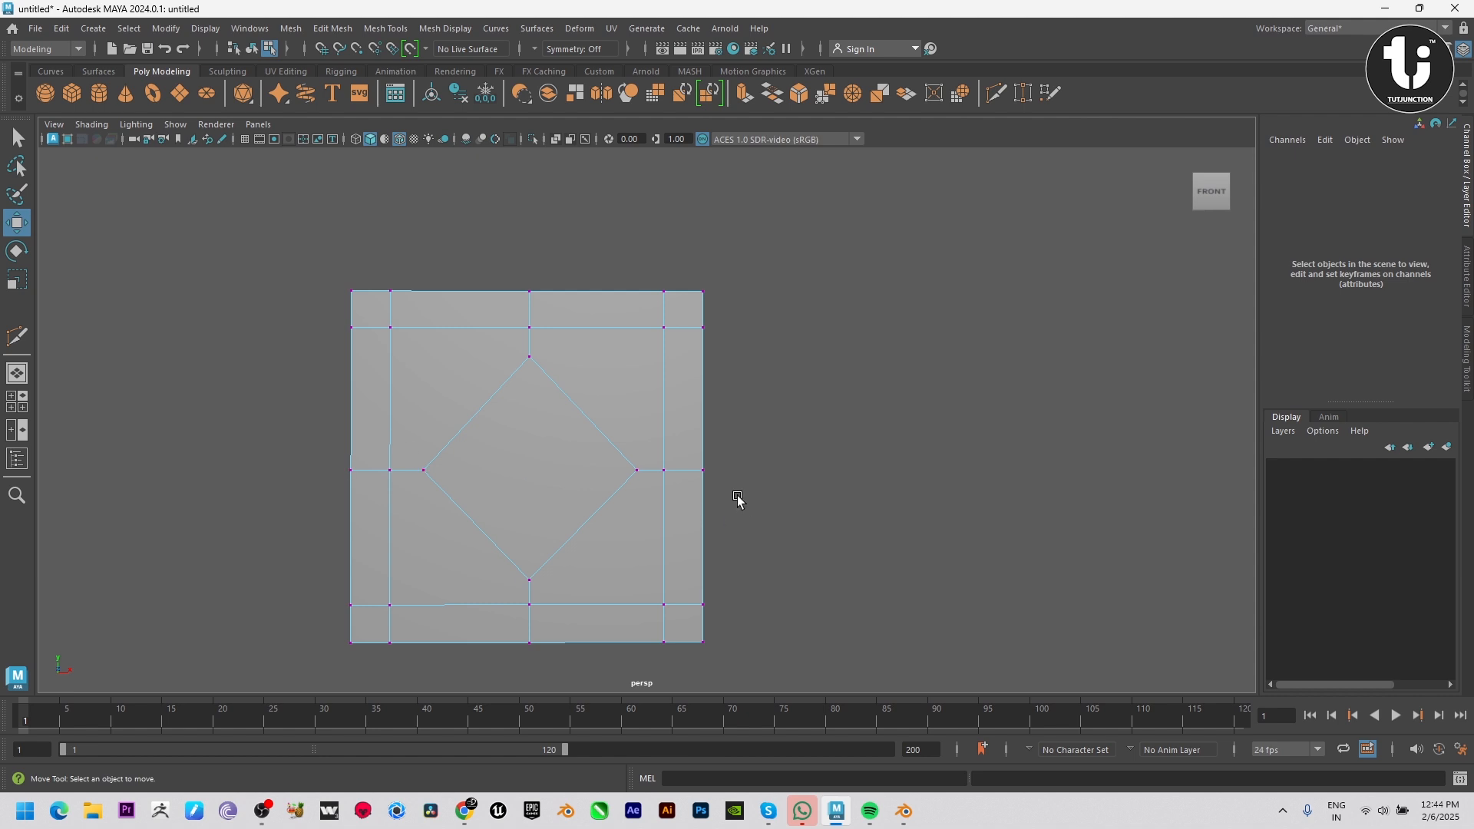
scroll(754, 516, up, 1)
alt+middle_drag(760, 523, 739, 513)
right_drag(652, 488, 710, 441)
Duplicate the diamond plane and place the copy beside it at about 5.6 on X
scroll(796, 510, down, 8)
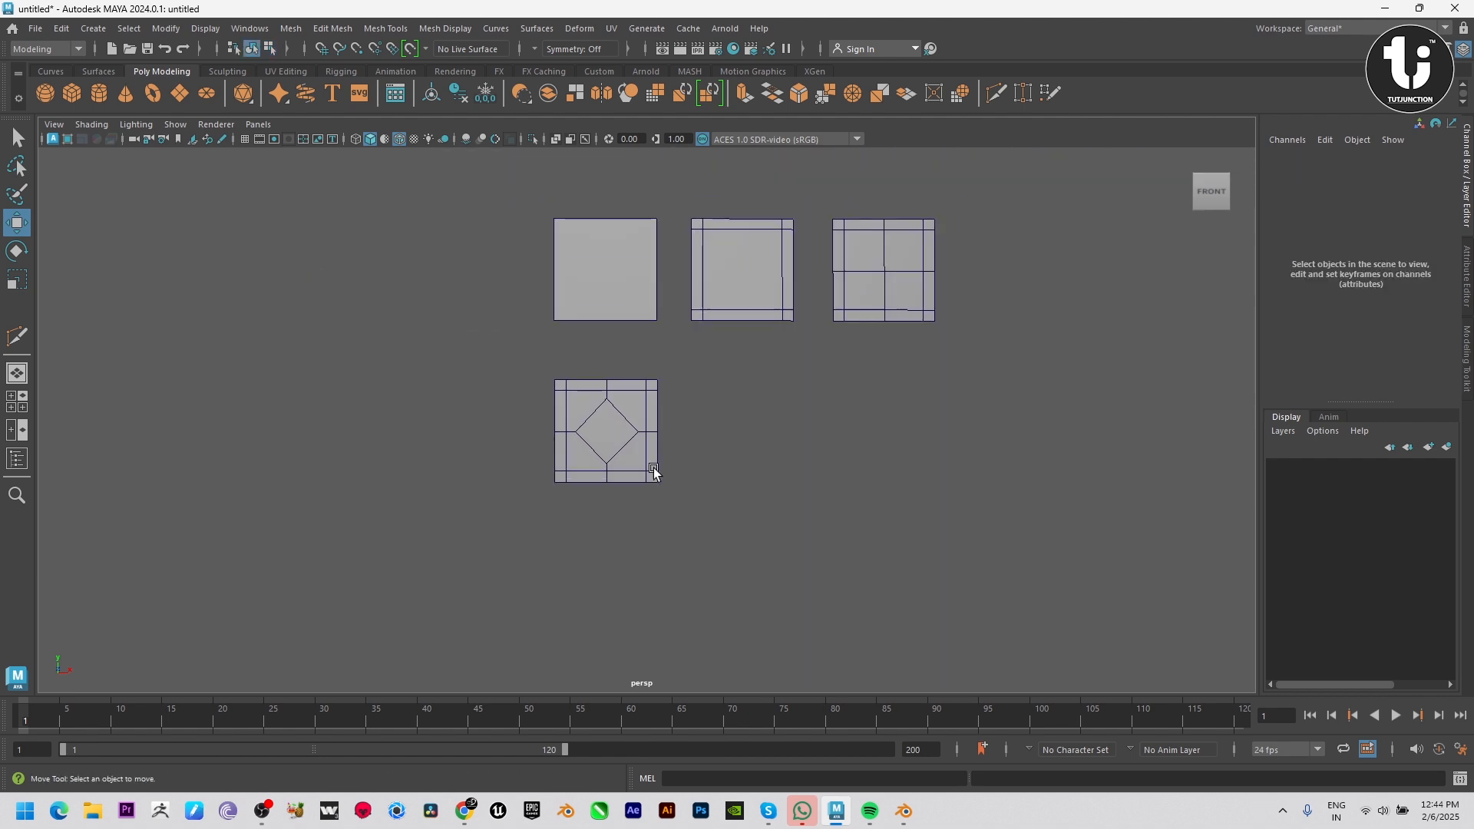
alt+middle_drag(691, 510, 577, 551)
scroll(578, 551, up, 2)
click(492, 502)
key(ctrl+d)
drag(535, 477, 691, 476)
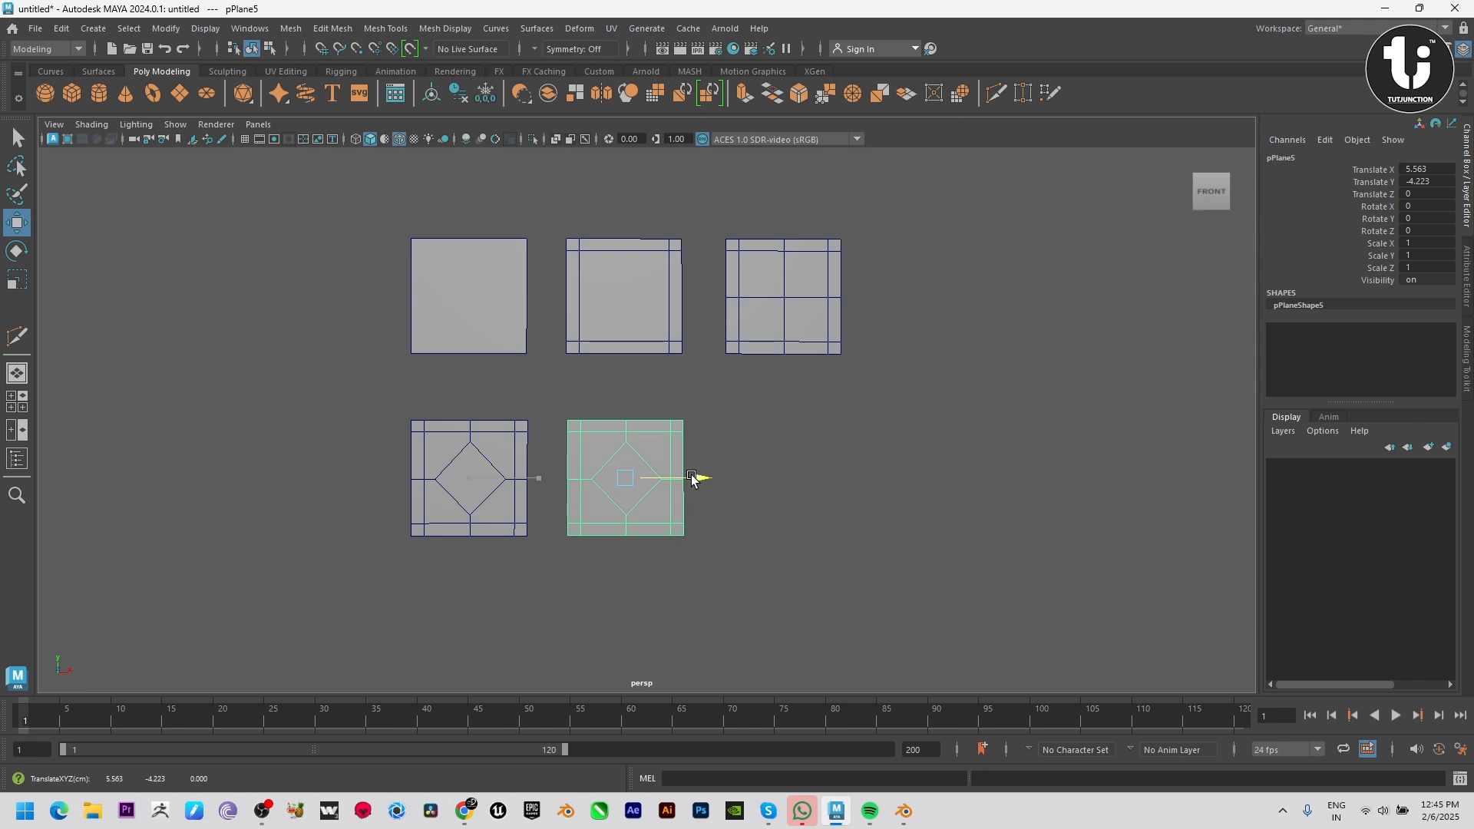
Insert two crossing edge loops through the diamond of the copied plane, each joining the midpoints of opposite sides
scroll(860, 518, up, 2)
scroll(793, 509, up, 4)
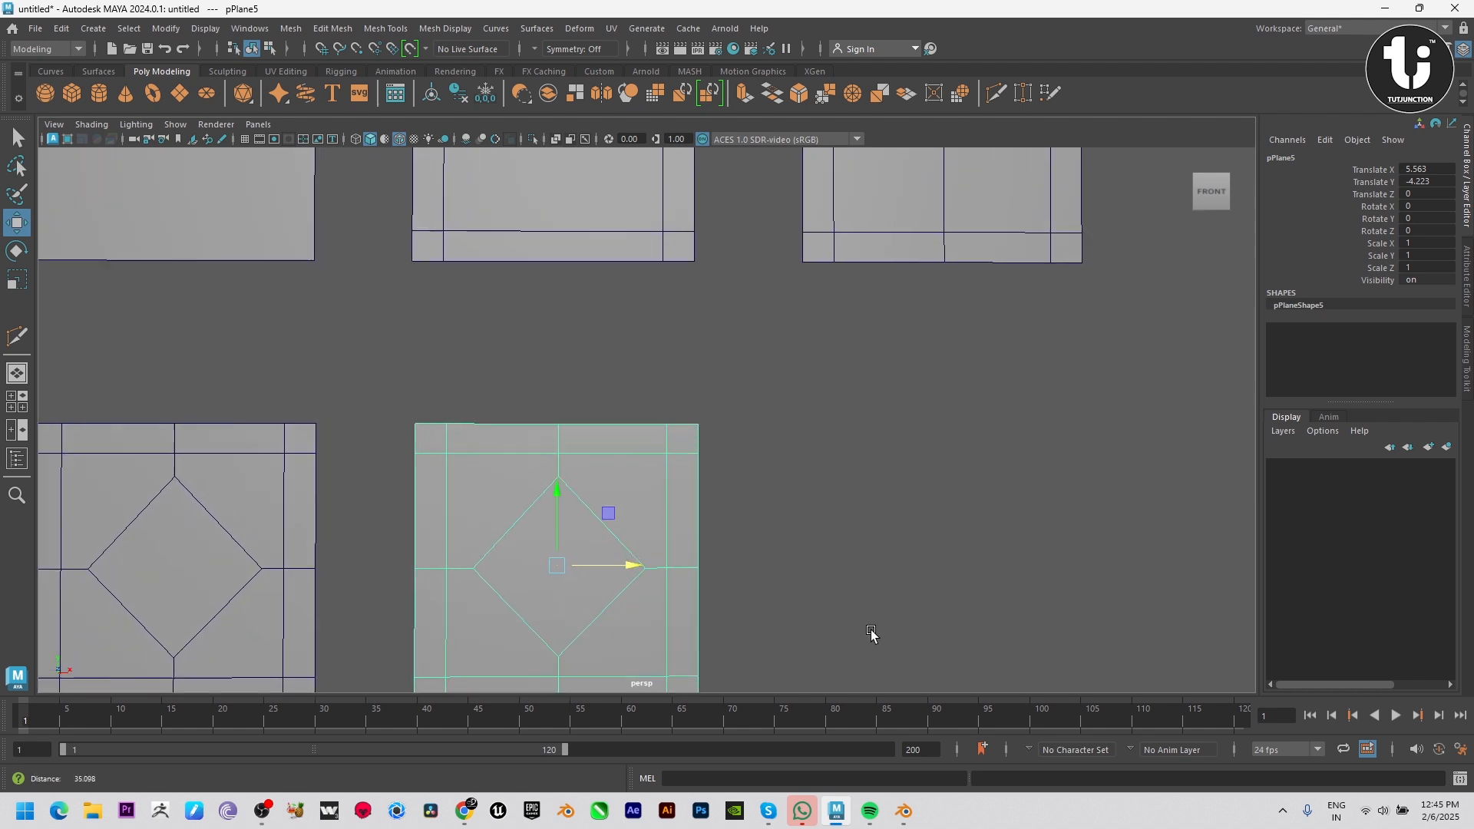
shift+right_drag(770, 274, 657, 311)
click(674, 401)
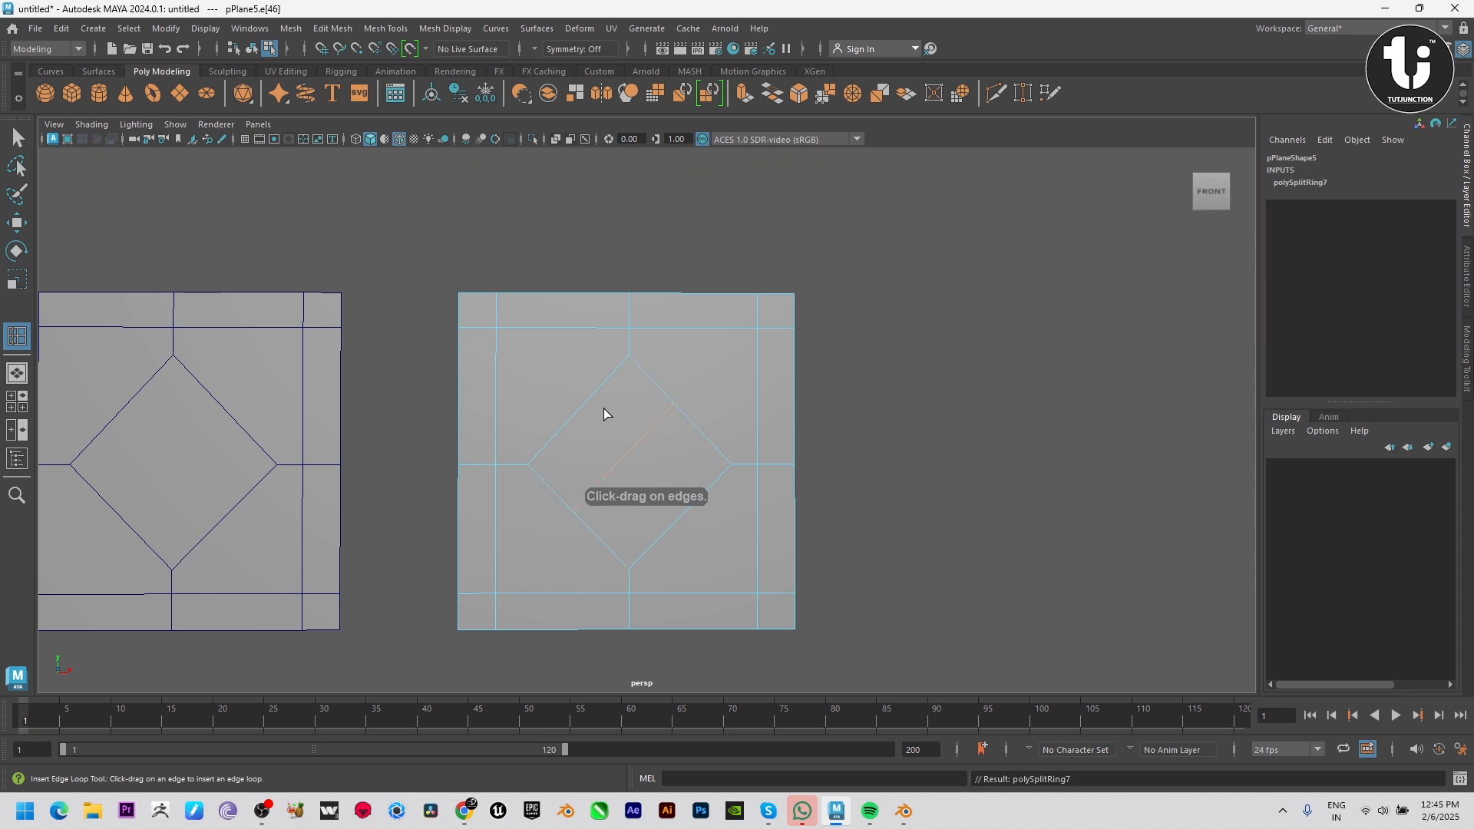
key(ctrl+z)
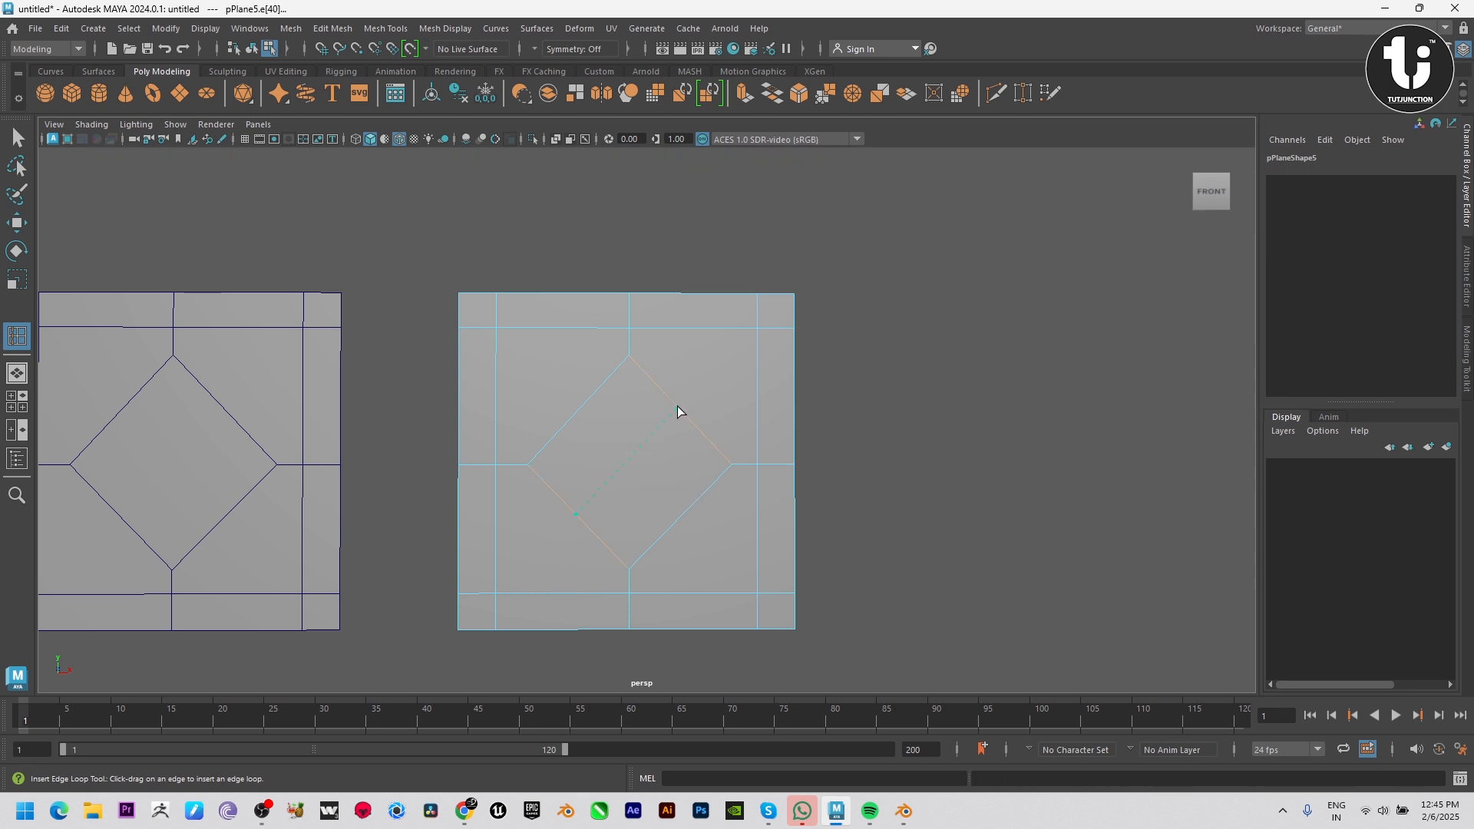
click(677, 411)
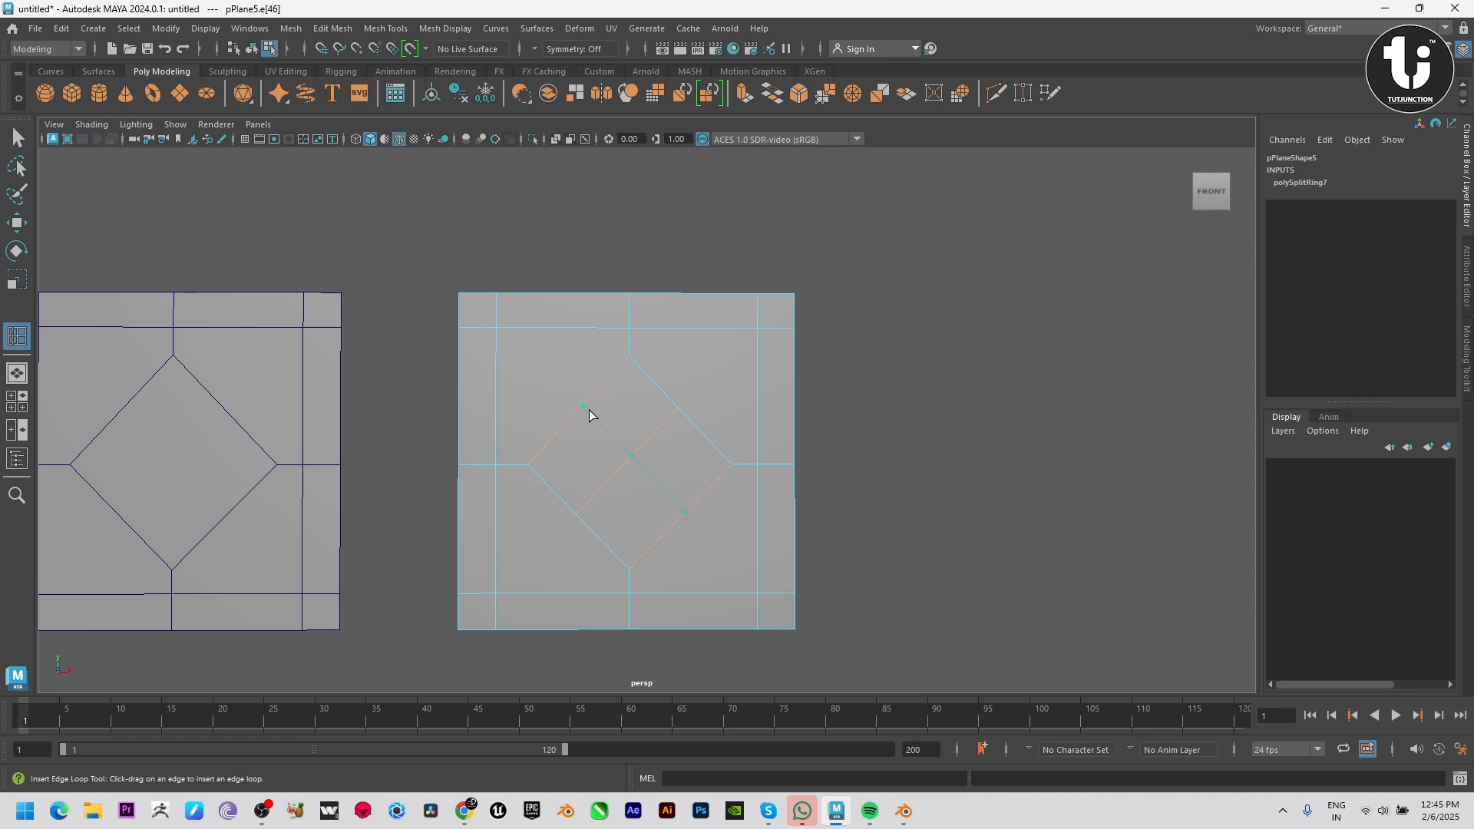
click(588, 410)
alt+middle_drag(691, 459, 703, 426)
key(w)
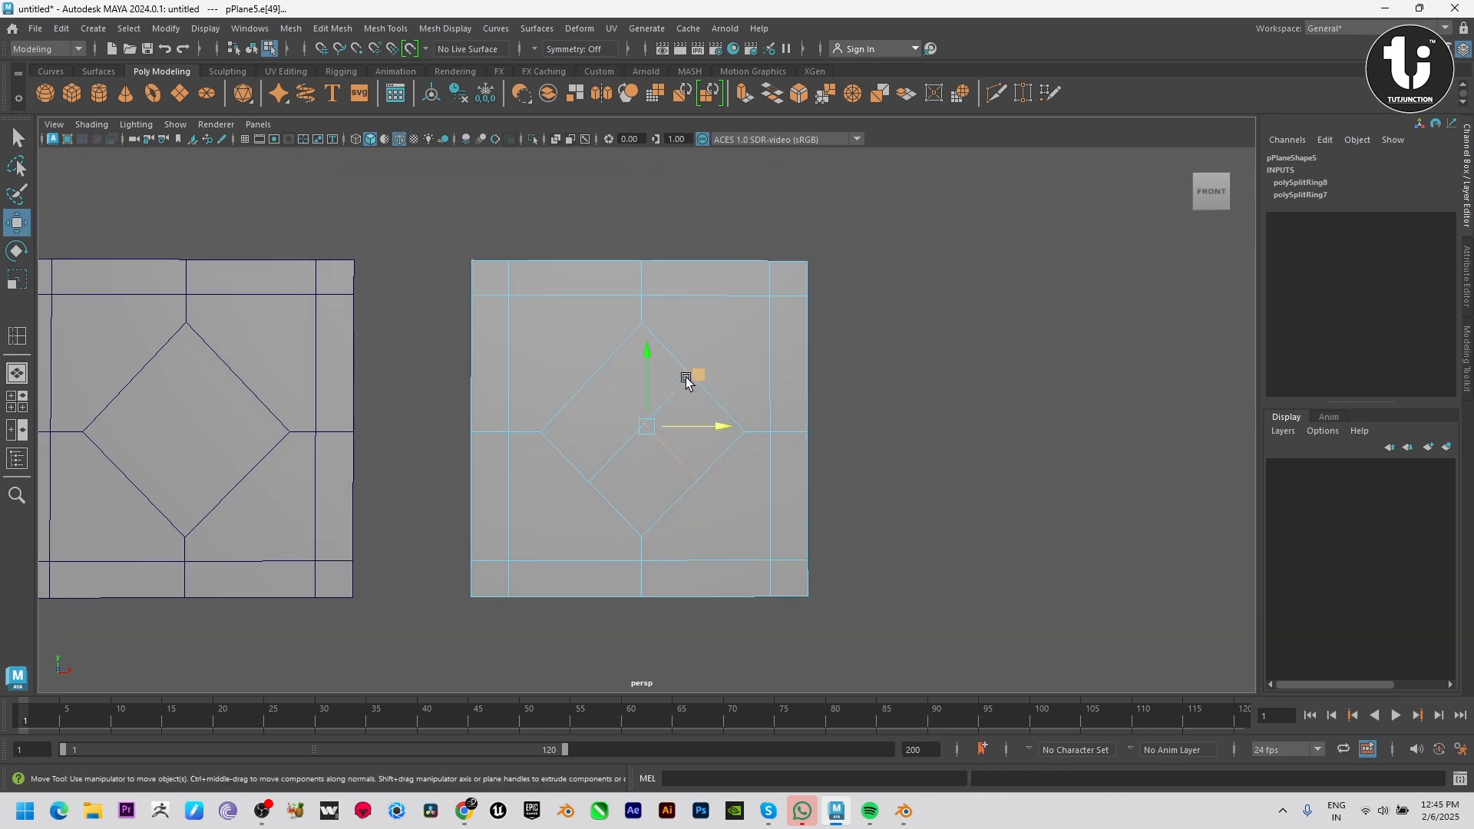
key(F9)
click(595, 373)
shift+click(540, 442)
shift+click(589, 485)
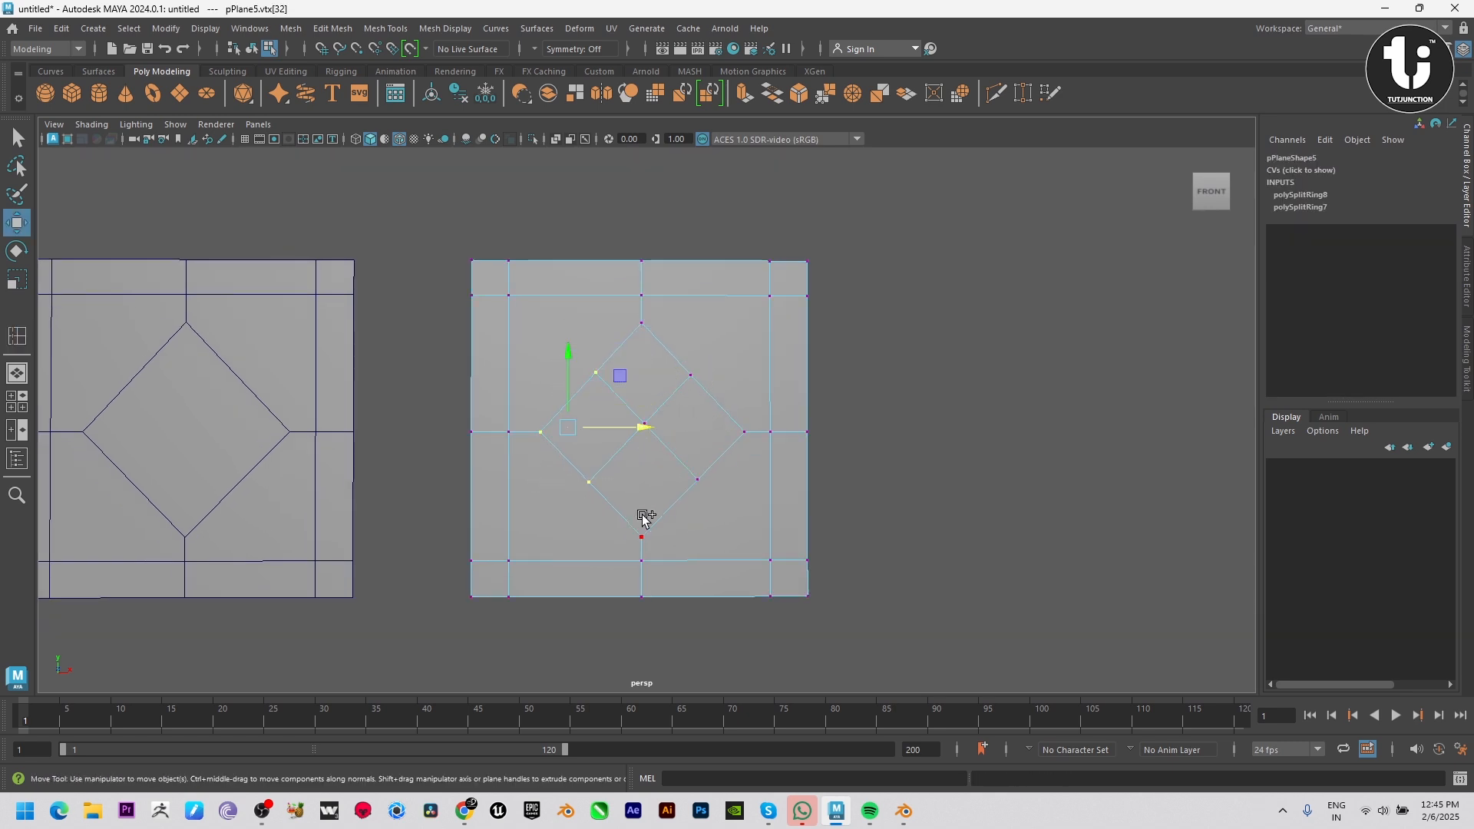
shift+click(695, 475)
key(e)
key(r)
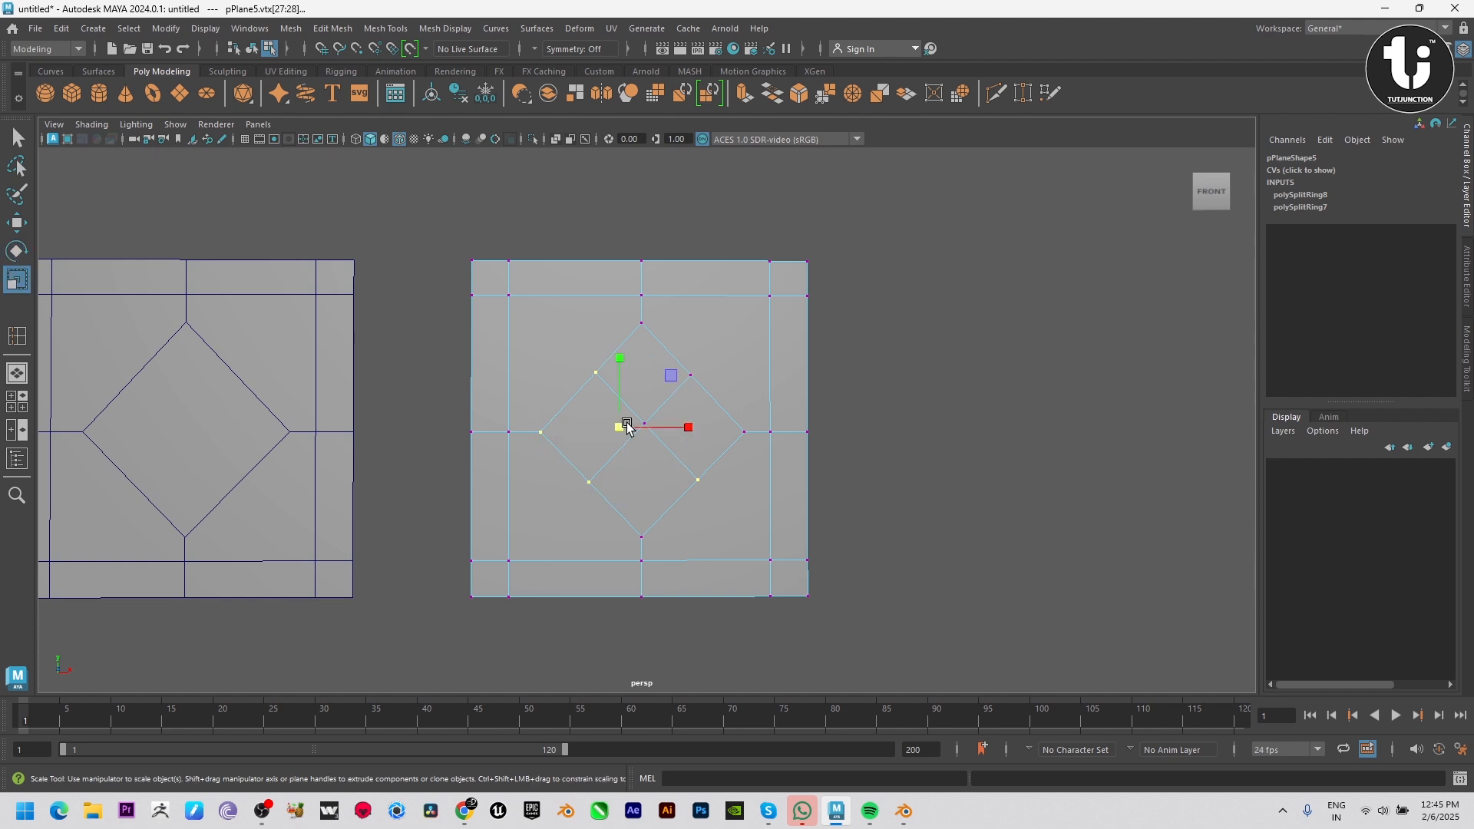
key(F8)
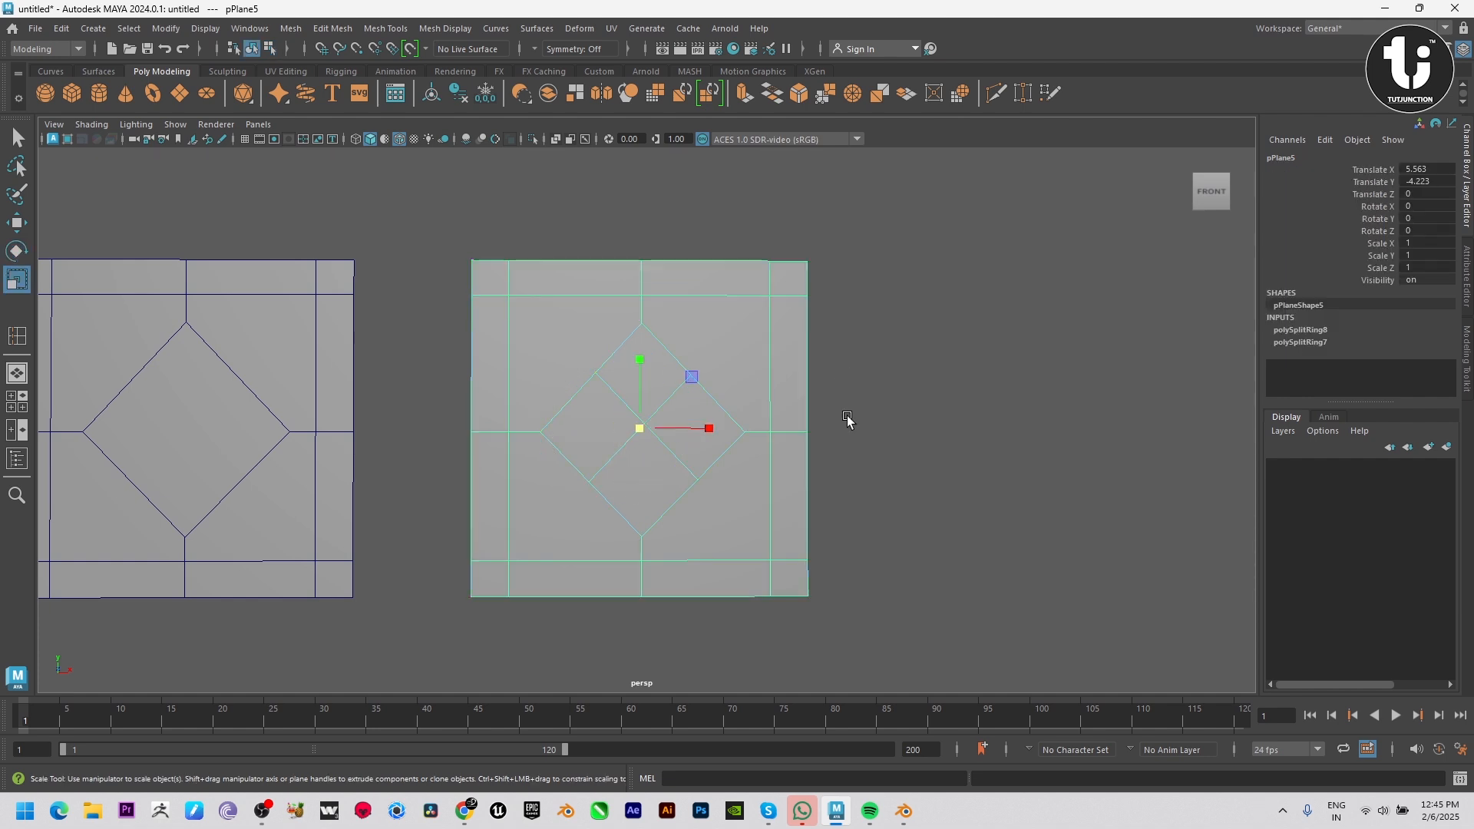
Duplicate the plane with the divided diamond and place the copy beside it at about 17.2 on X
scroll(769, 487, down, 5)
key(w)
shift+drag(630, 423, 867, 415)
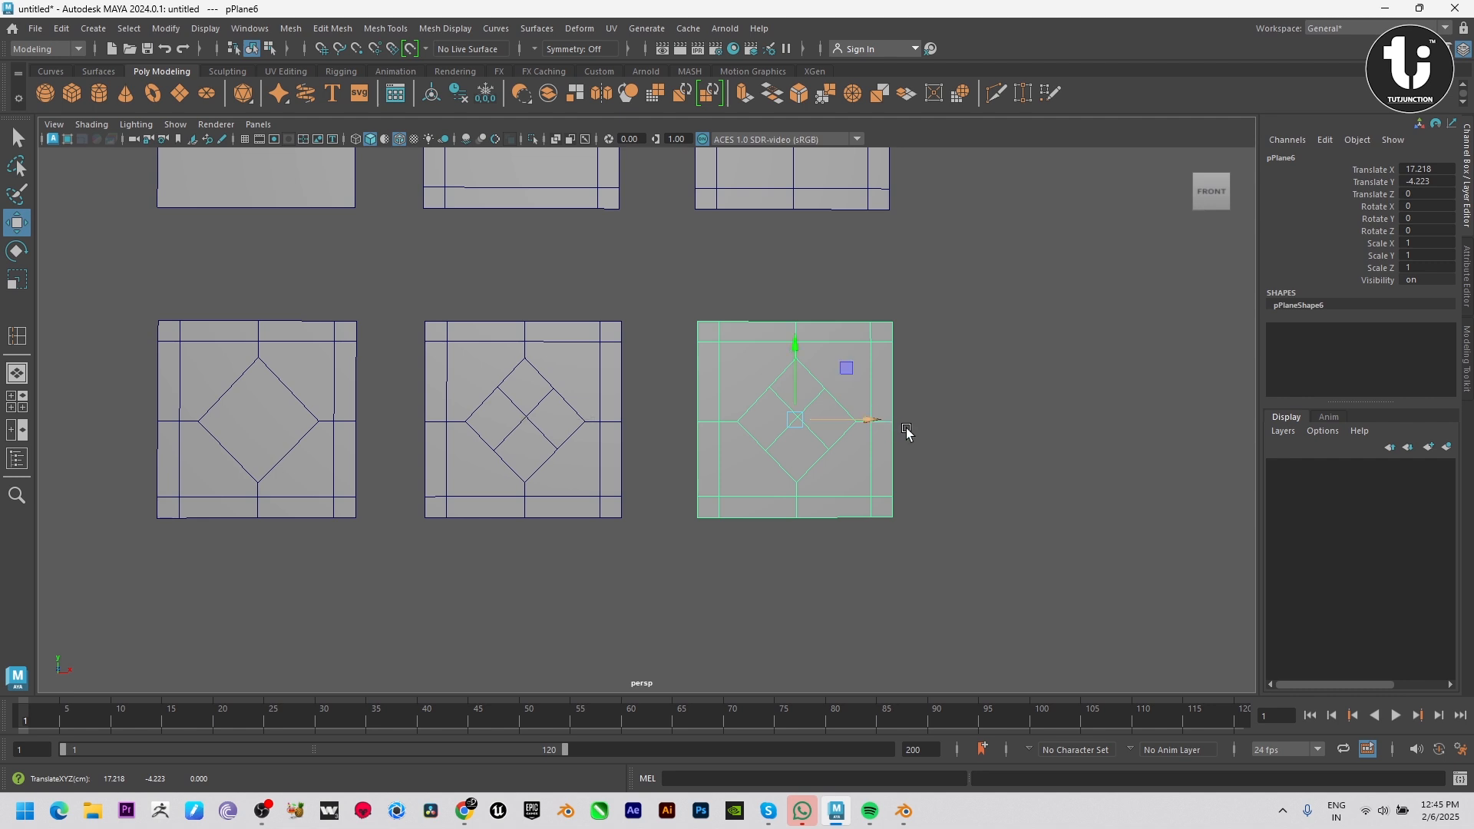
alt+middle_drag(908, 430, 793, 457)
scroll(796, 475, up, 3)
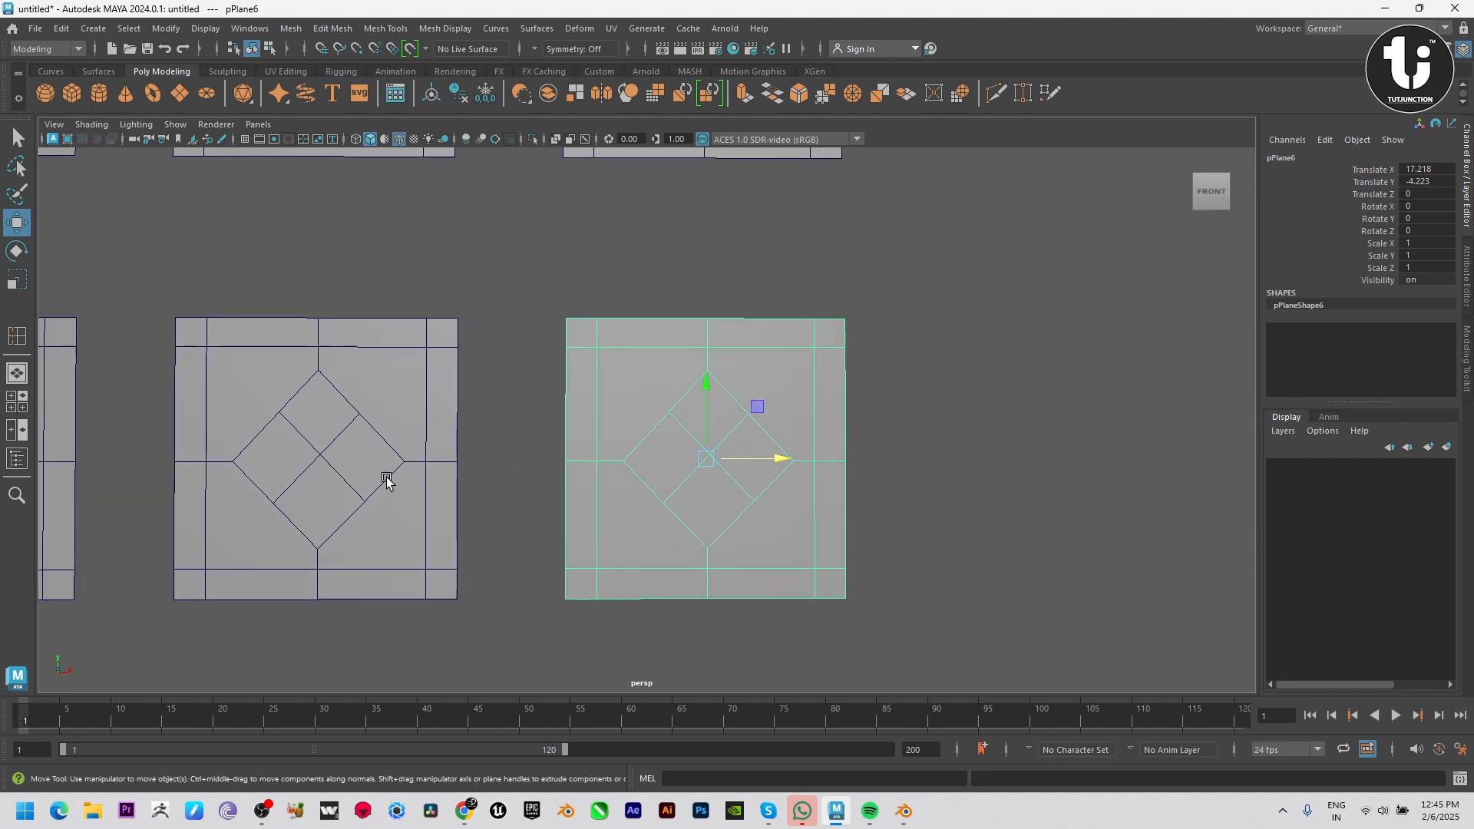
Scale the four midpoint vertices of the third plane's diamond outward by about 1.4 to form an octagon, and return to object mode
key(F8)
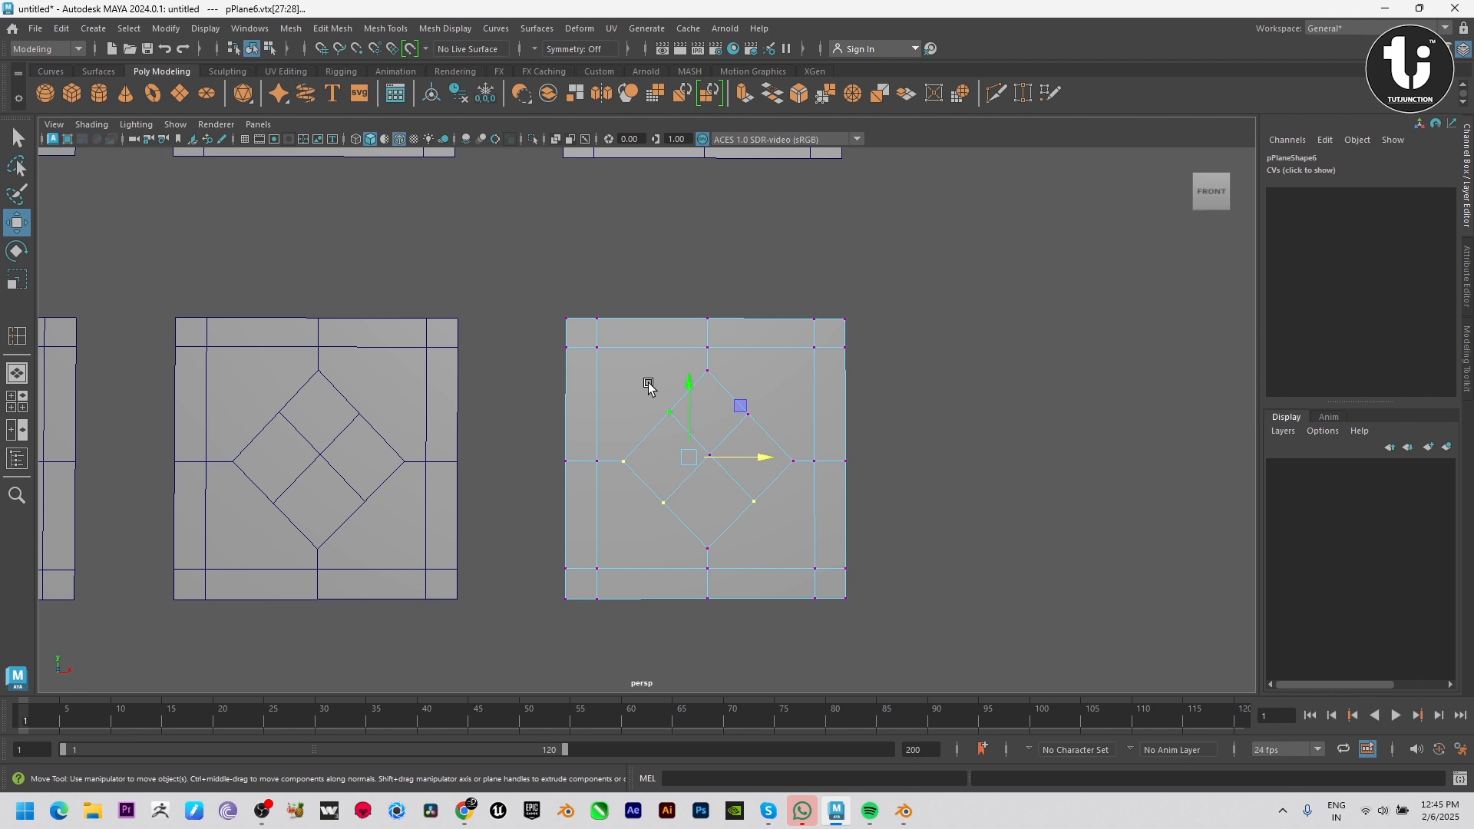
mouse_move(728, 476)
mouse_down()
mouse_move(767, 506)
mouse_move(716, 459)
mouse_move(741, 457)
mouse_up()
key(r)
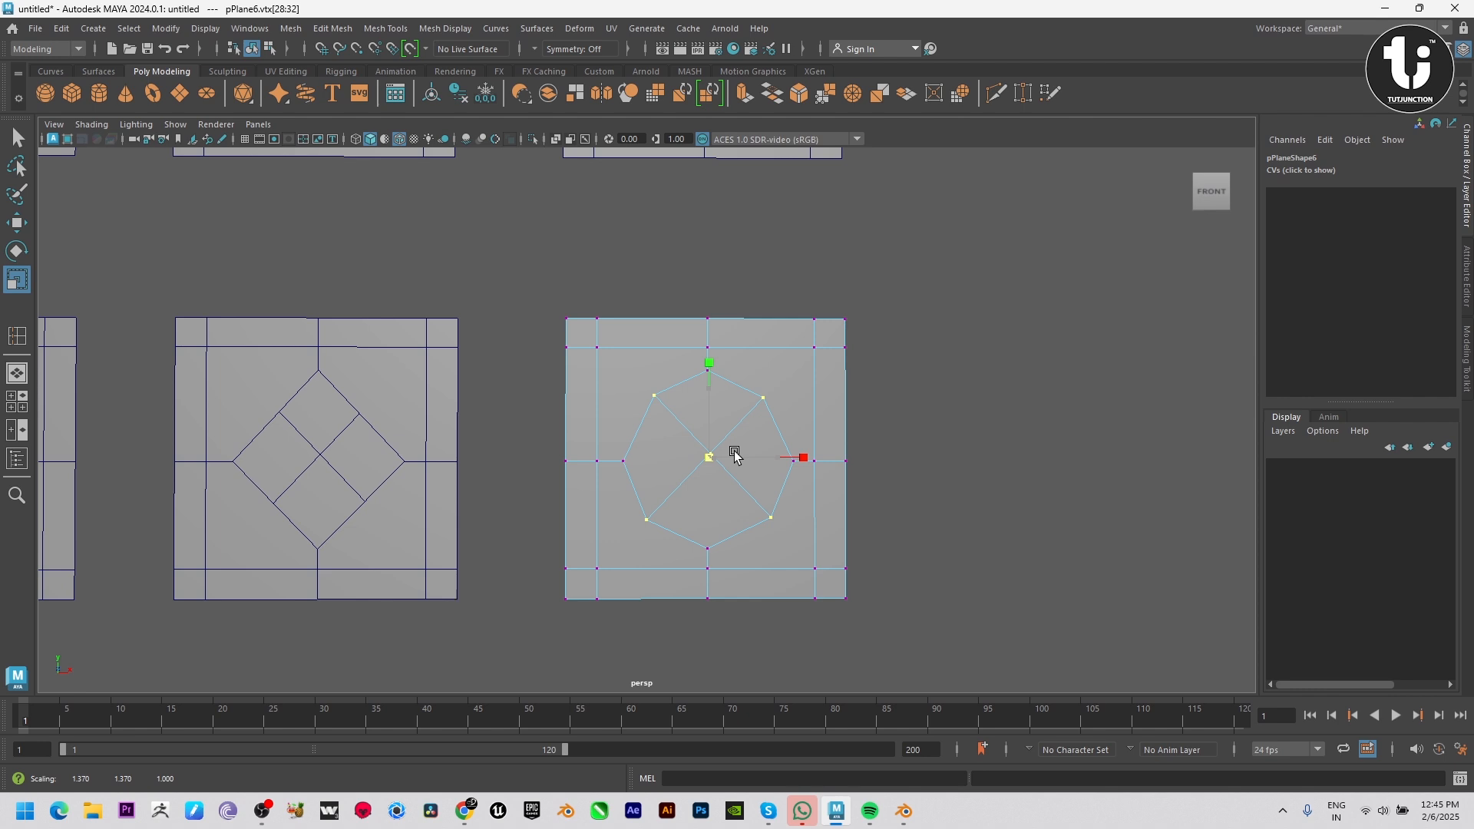
drag(734, 454, 735, 454)
scroll(691, 483, down, 3)
alt+middle_drag(690, 483, 954, 385)
scroll(778, 502, down, 2)
key(F8)
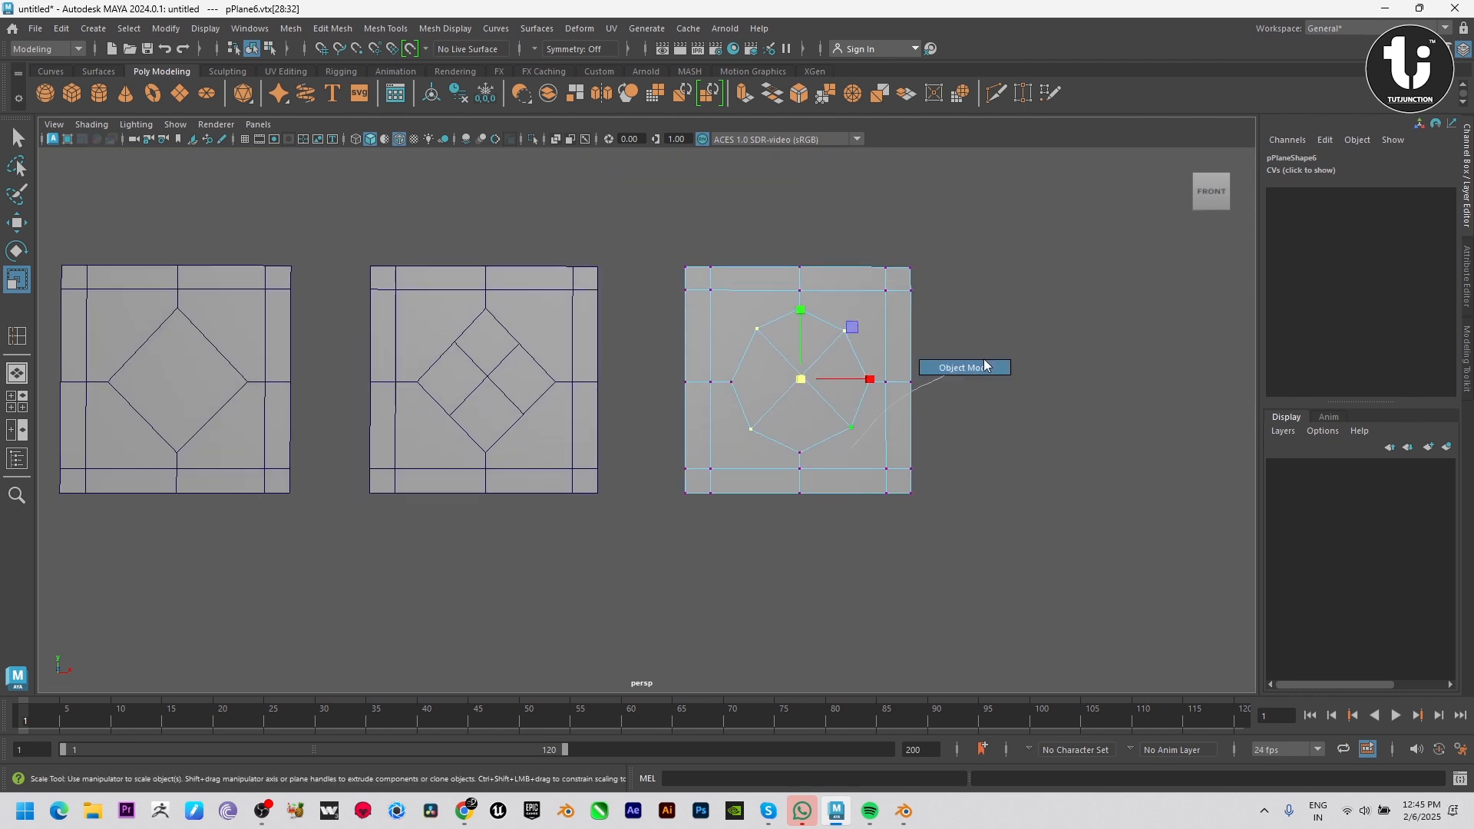
Duplicate the octagon plane and place the copy at the start of a new row, about -5.9 on X and -18.3 on Y
scroll(778, 502, down, 1)
click(955, 376)
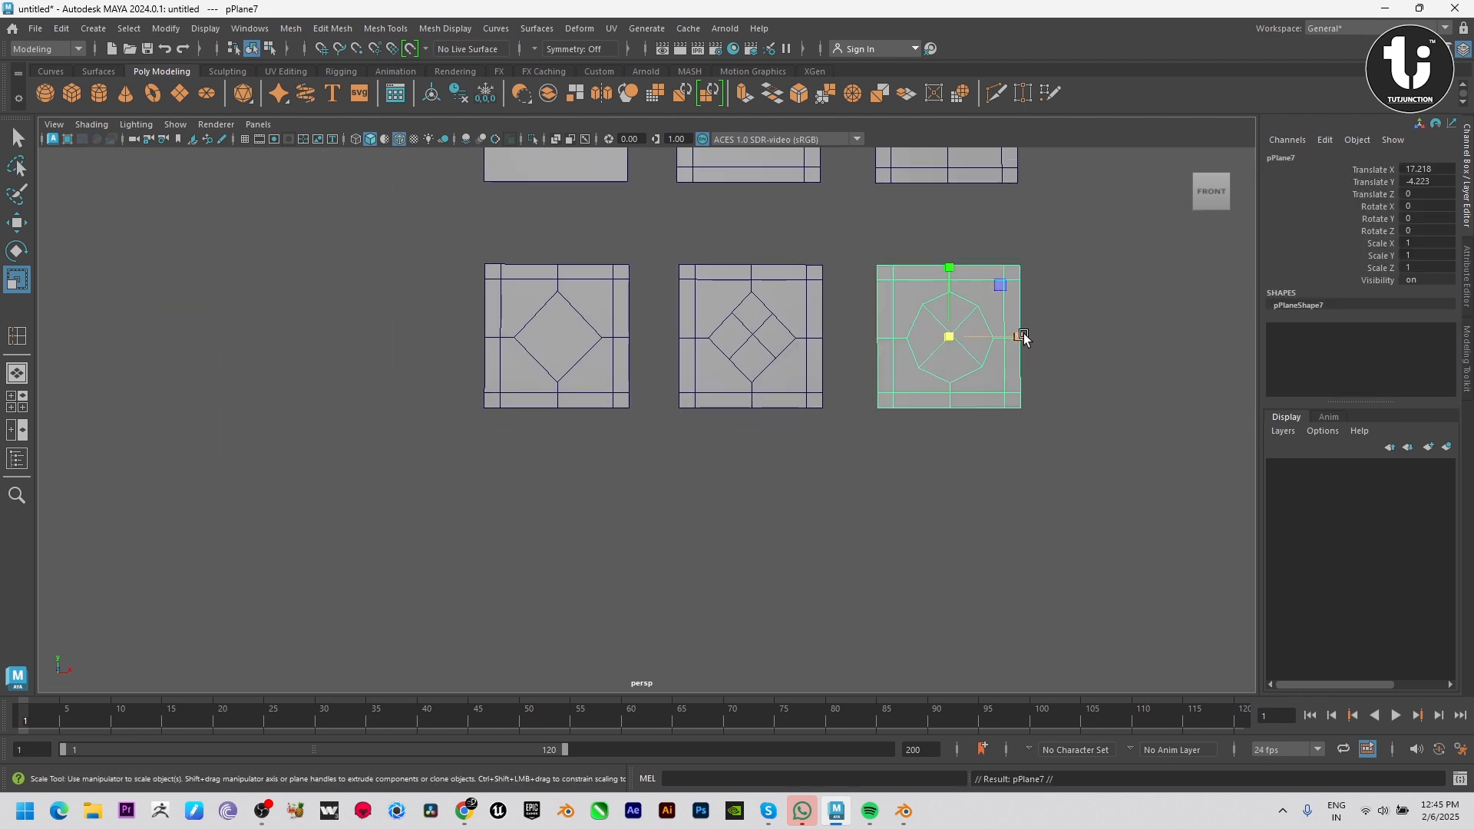
key(w)
drag(1017, 338, 623, 345)
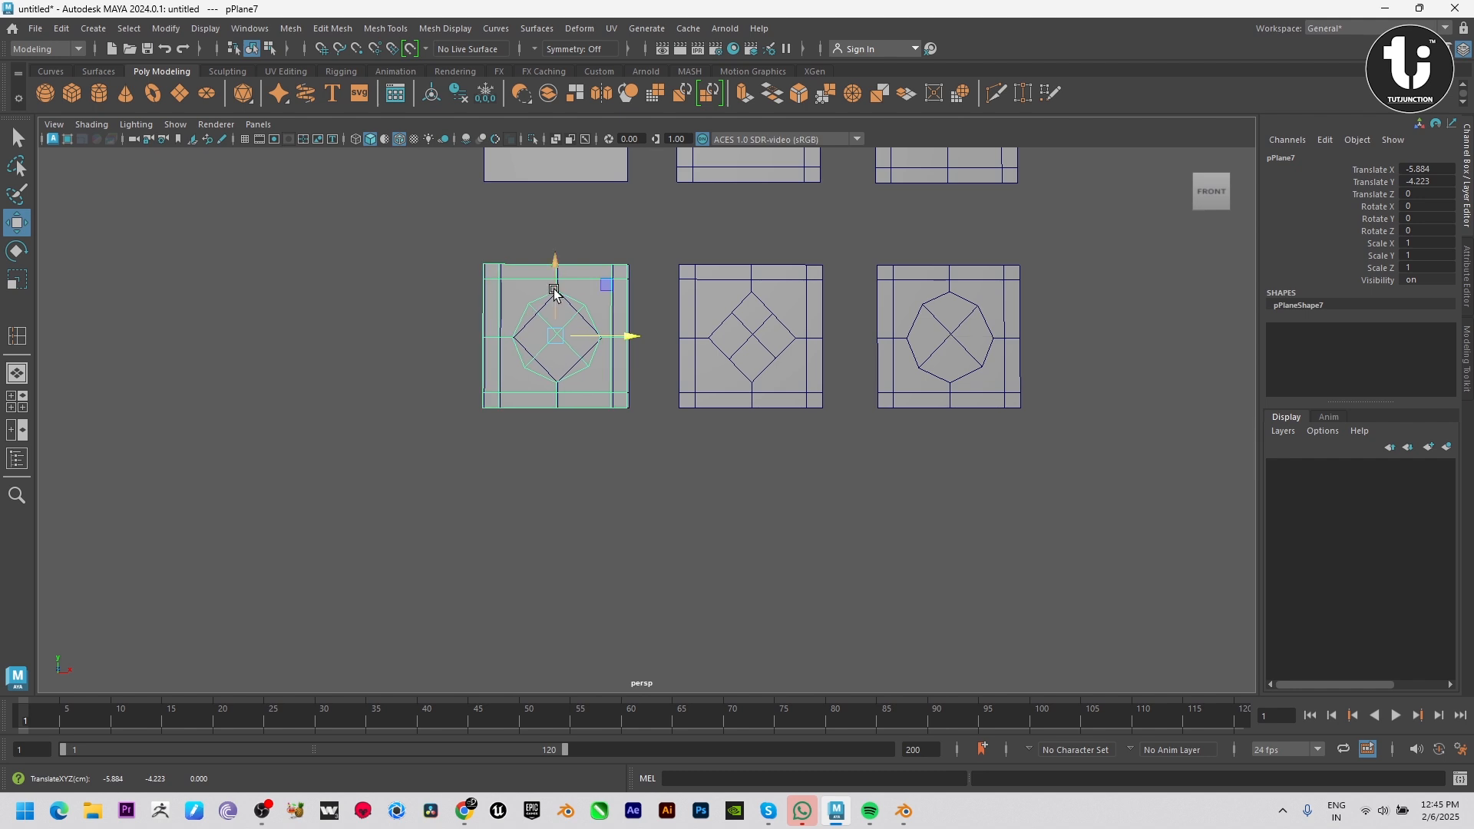
drag(558, 267, 599, 503)
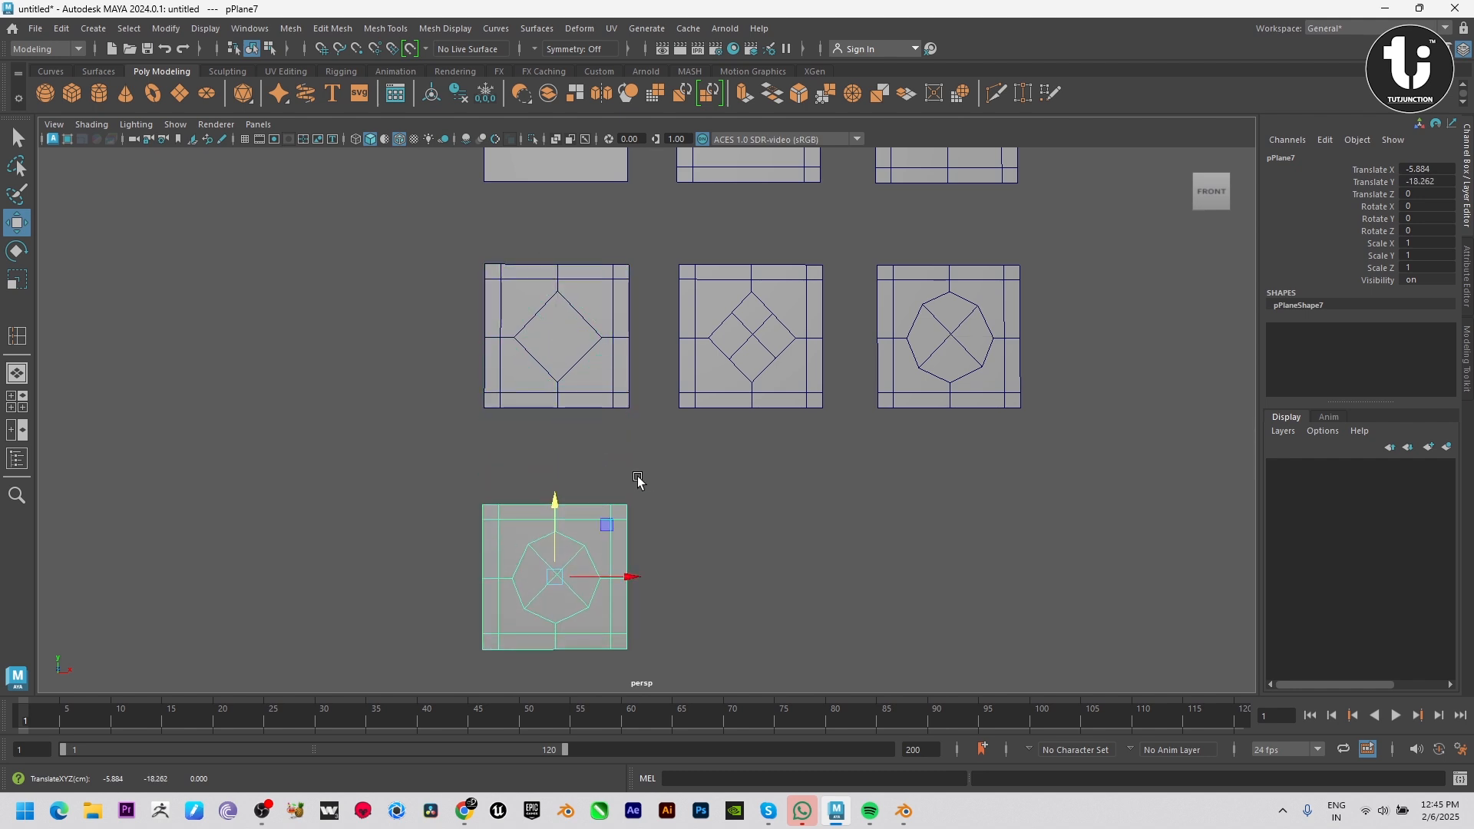
scroll(703, 479, up, 3)
scroll(691, 453, up, 3)
alt+middle_drag(648, 411, 758, 485)
scroll(653, 495, up, 1)
scroll(767, 506, up, 2)
shift+right_drag(622, 282, 564, 296)
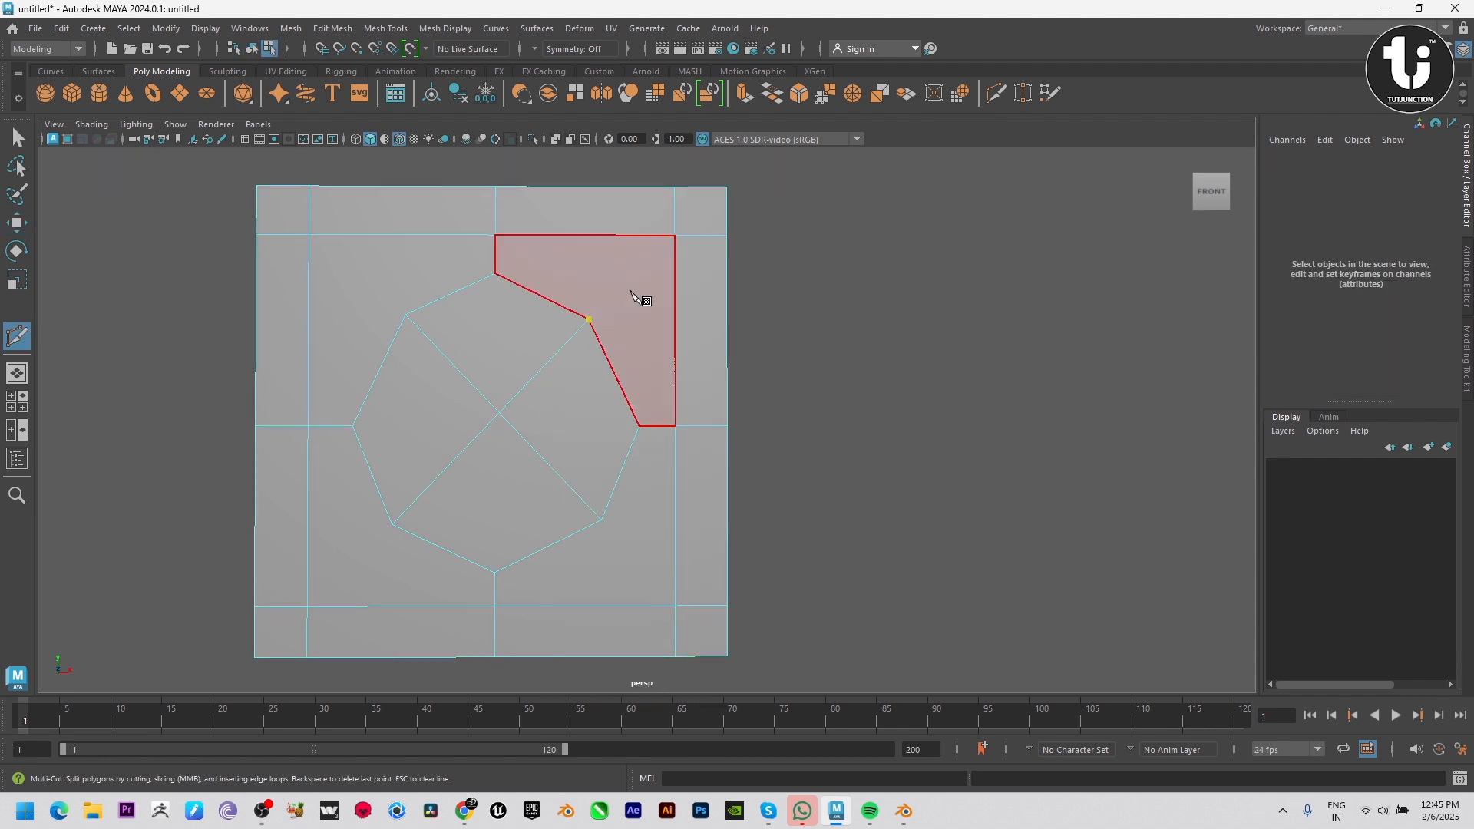
scroll(659, 398, down, 2)
alt+middle_drag(659, 398, 603, 464)
key(w)
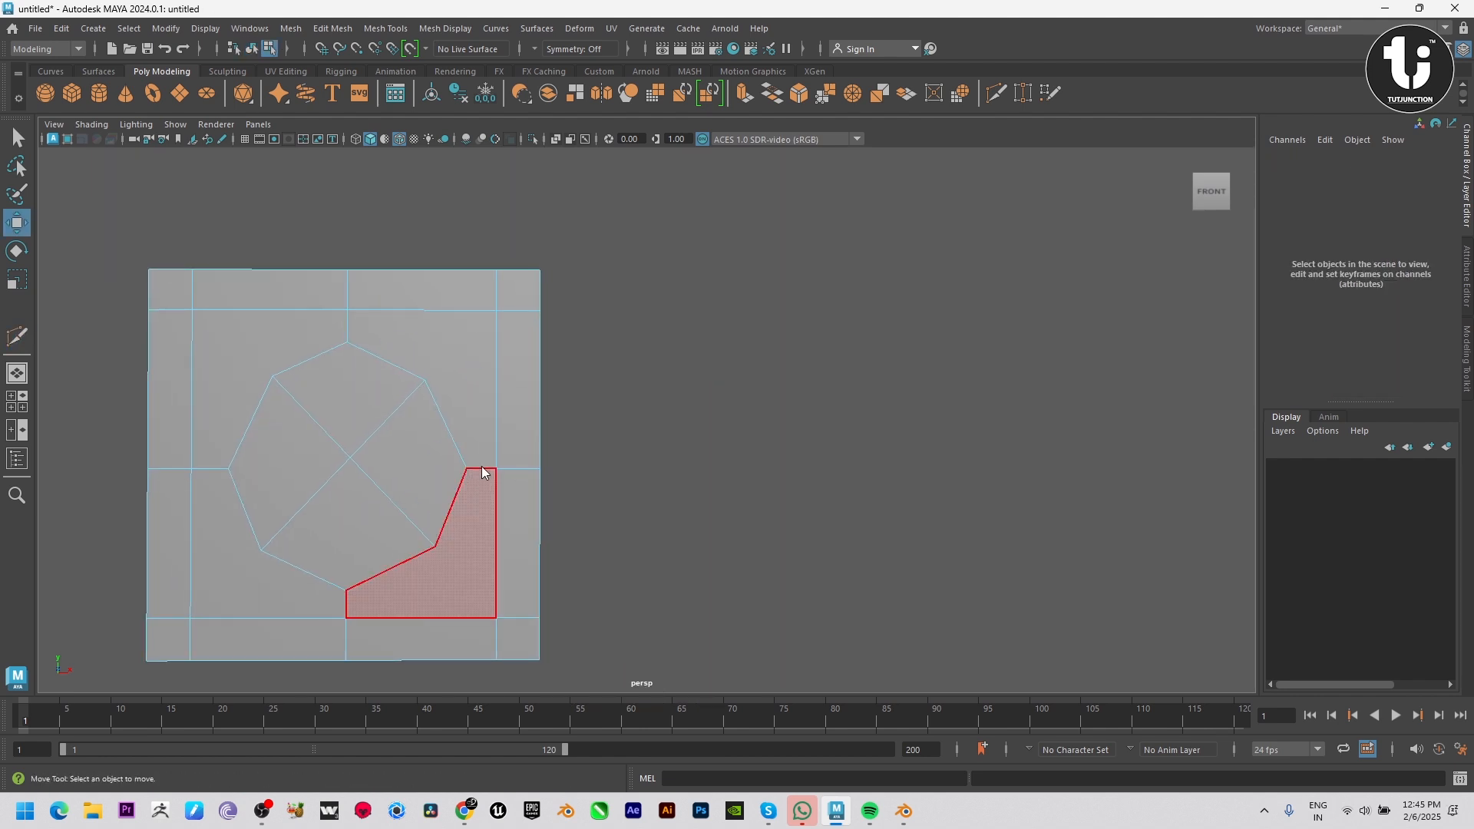
click(525, 428)
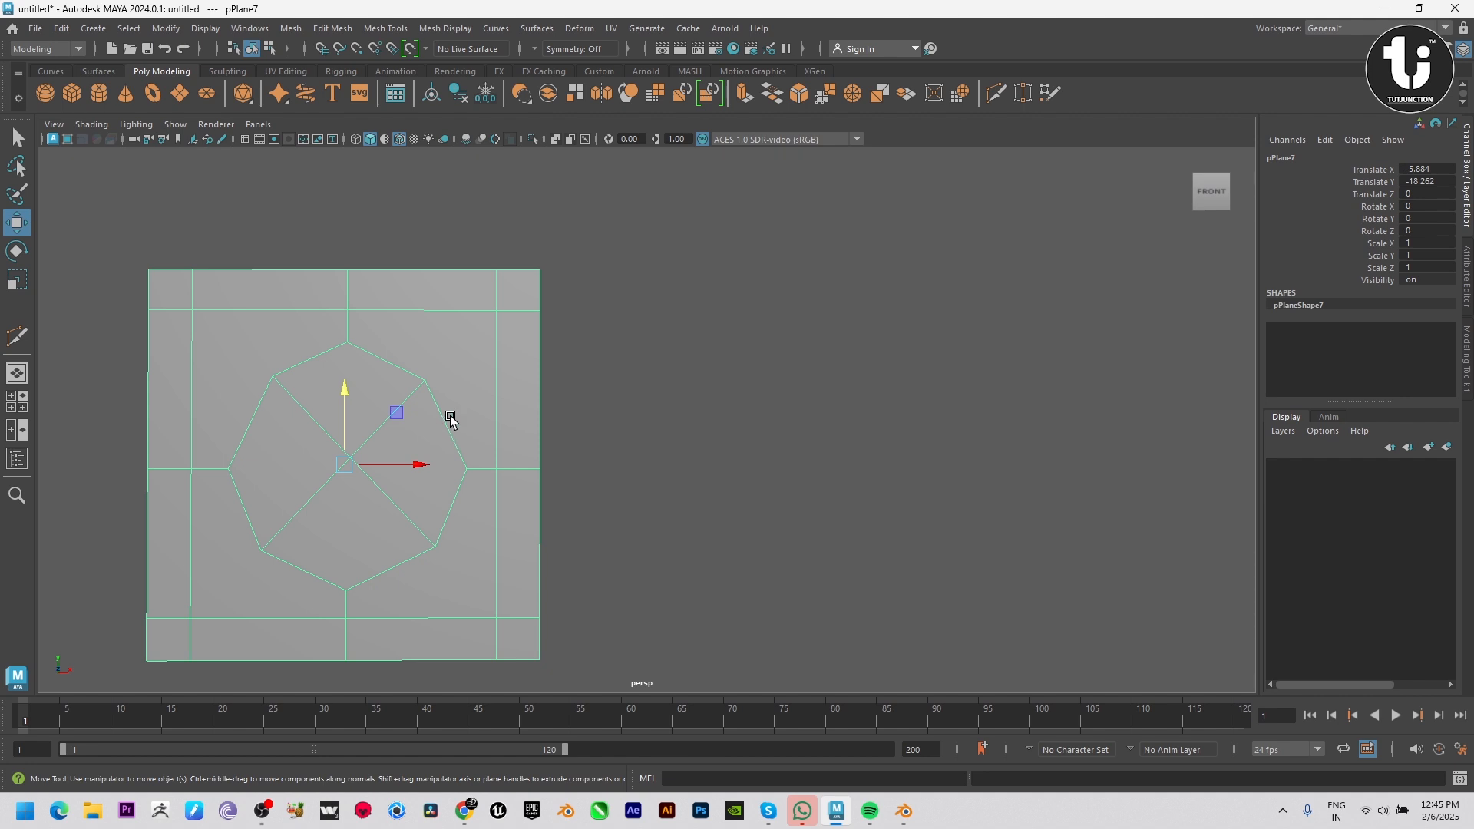
Cut edges with Multi-Cut from the octagon's four diagonal vertices to the matching corners of the inner border loop
alt+middle_drag(451, 417, 590, 411)
shift+right_drag(548, 305, 448, 308)
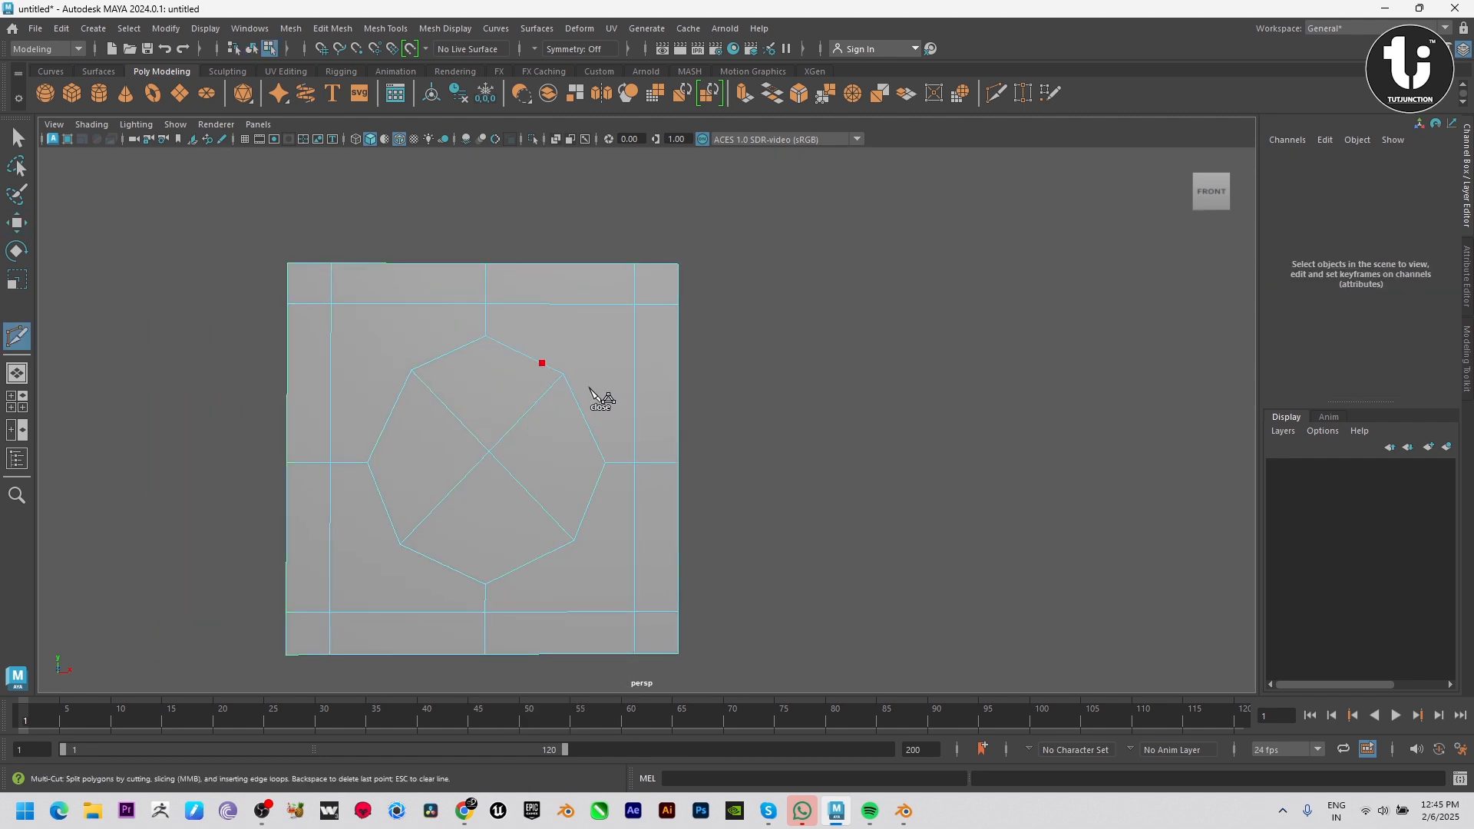
key(ctrl+z)
right_click(635, 304)
click(634, 612)
right_click(714, 503)
key(w)
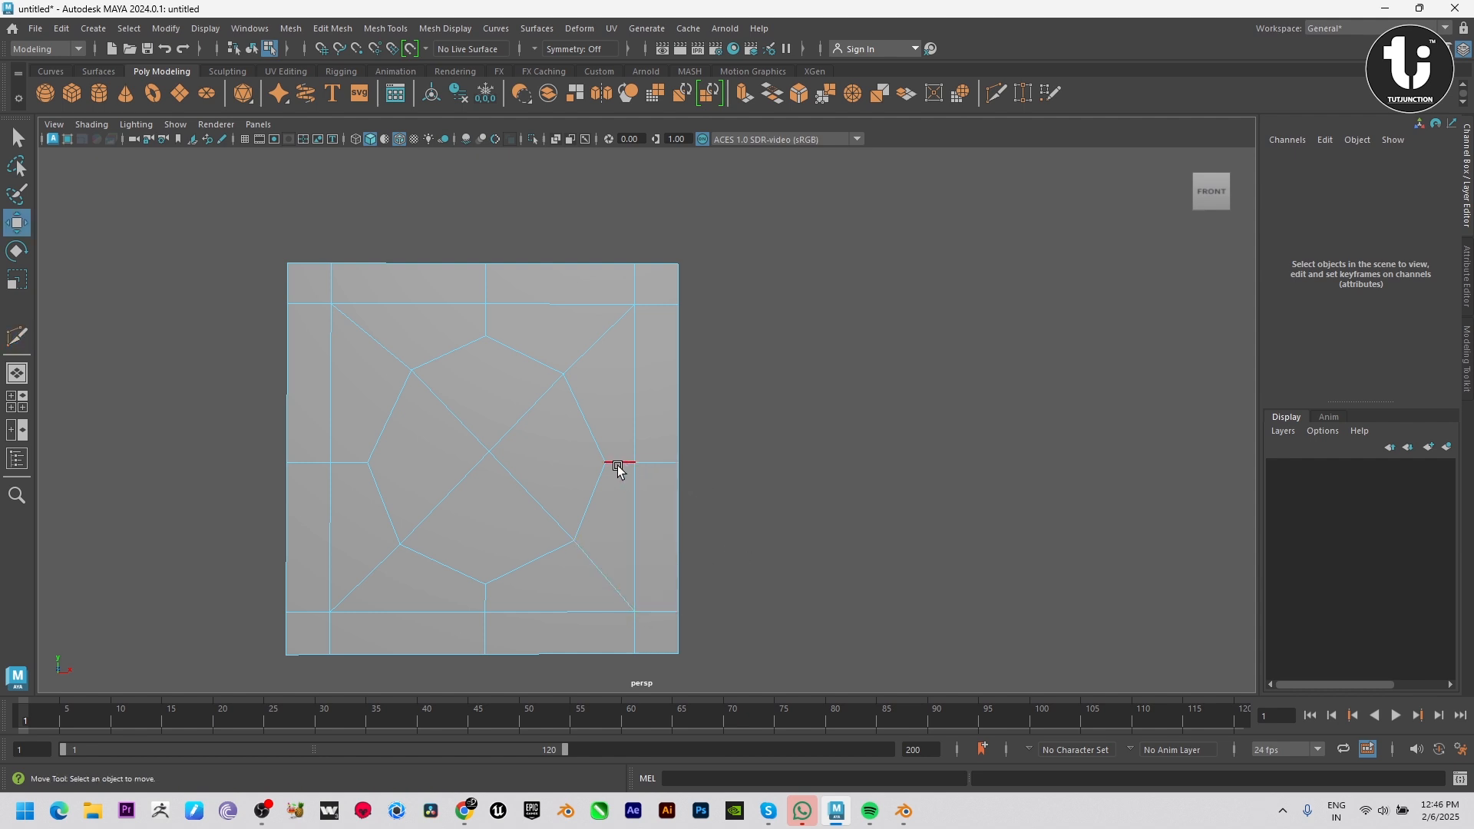
Scale the octagon's four diagonal vertices slightly outward to round the shape, and return to object mode
right_drag(598, 457, 319, 430)
drag(587, 393, 587, 394)
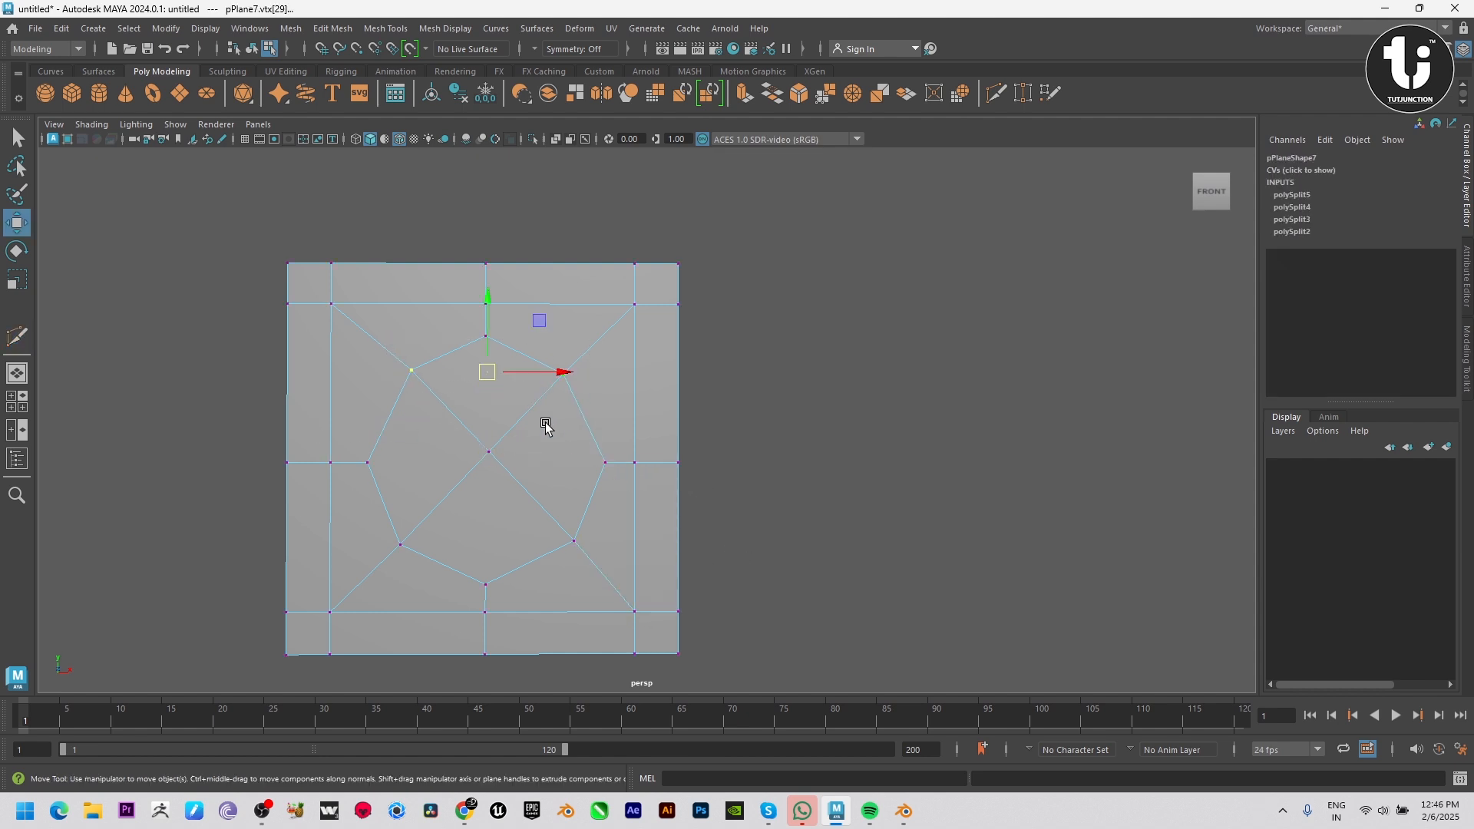
drag(365, 513, 603, 588)
key(r)
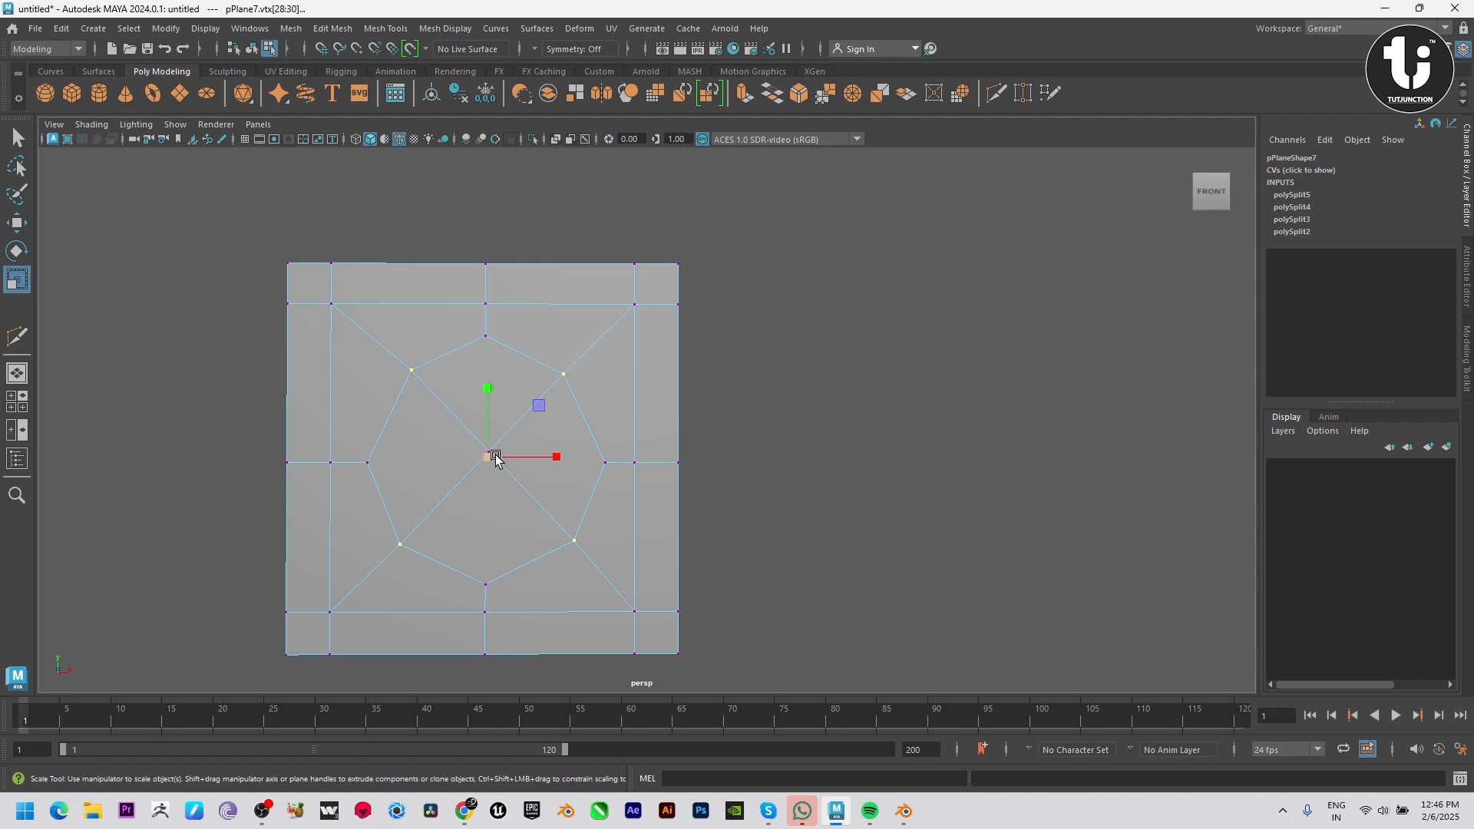
click(499, 456)
drag(495, 459, 495, 458)
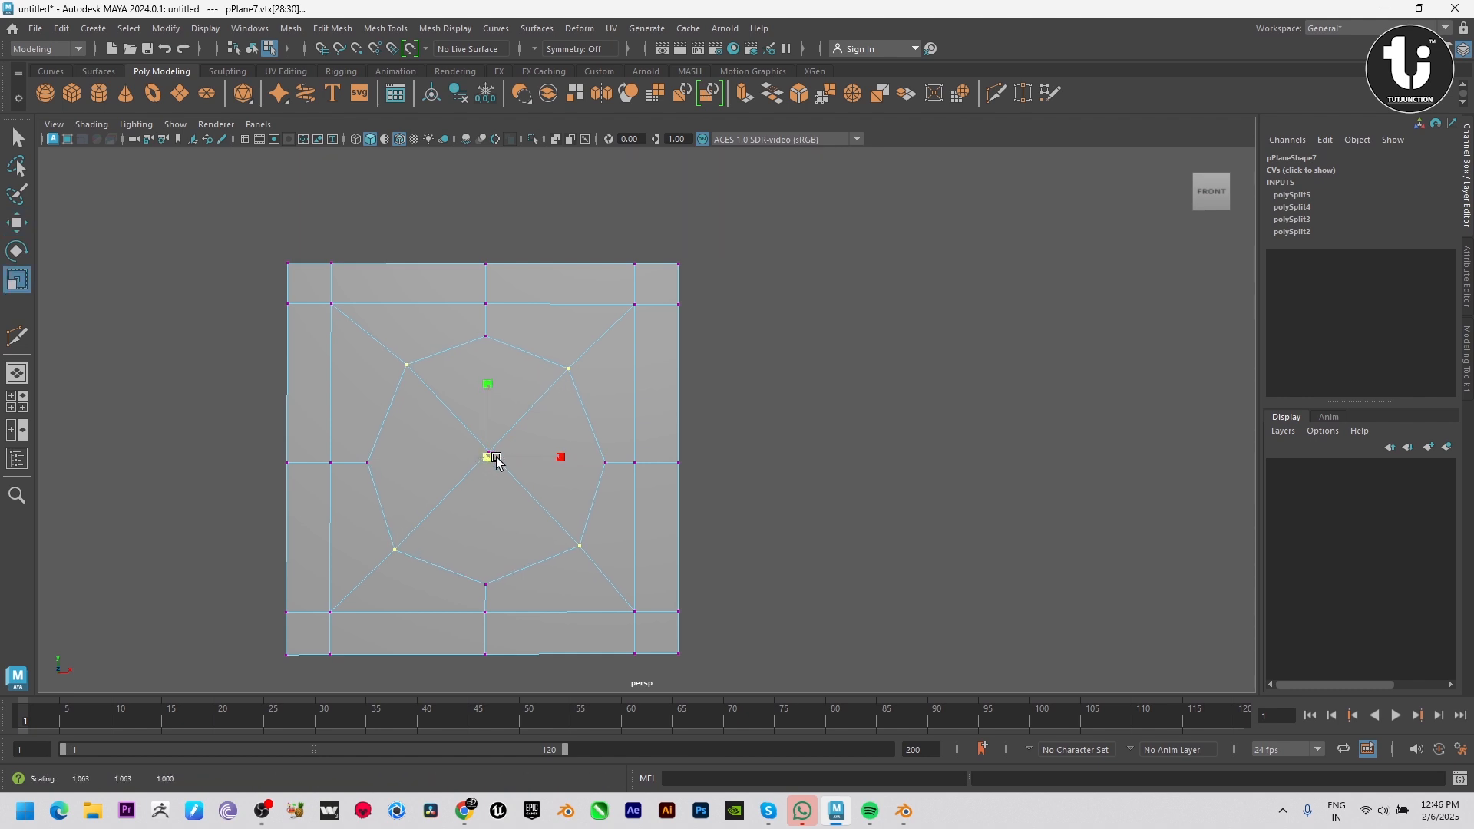
key(w)
key(F8)
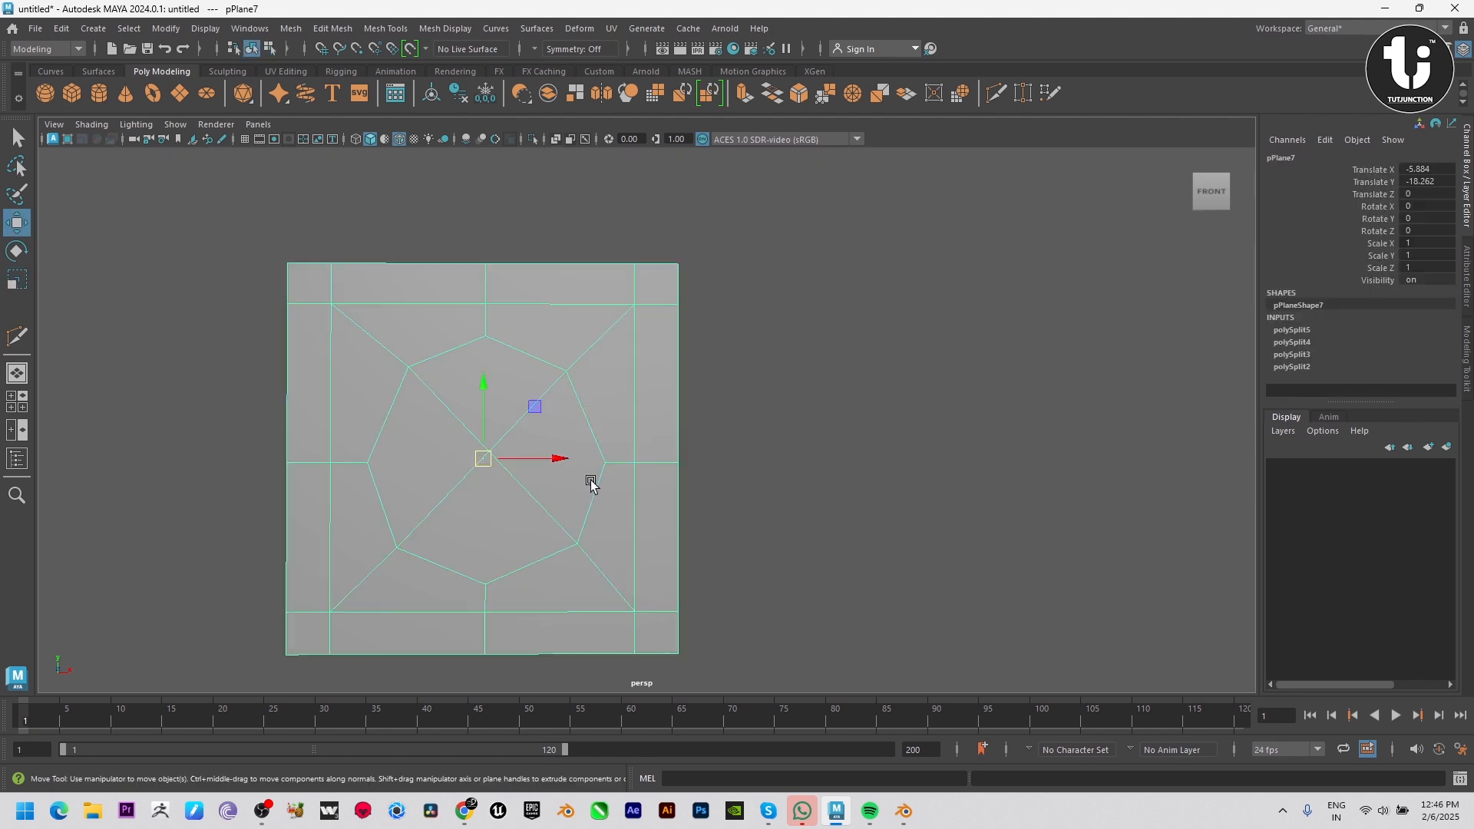
Duplicate the plane with the diagonal cuts and place the copy beside it at about 5.6 on X
scroll(478, 457, down, 5)
key(ctrl+d)
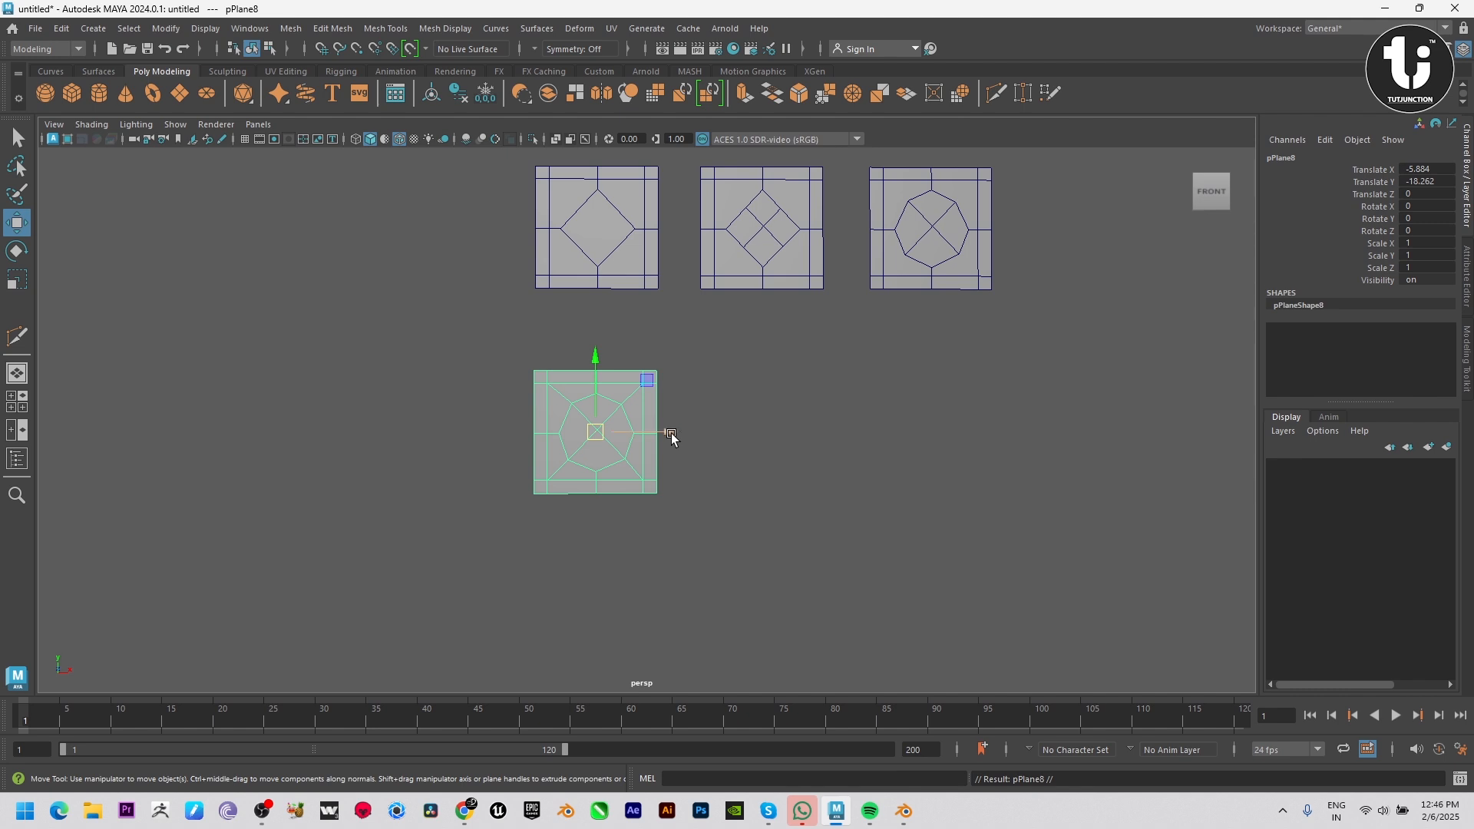
drag(671, 436, 832, 433)
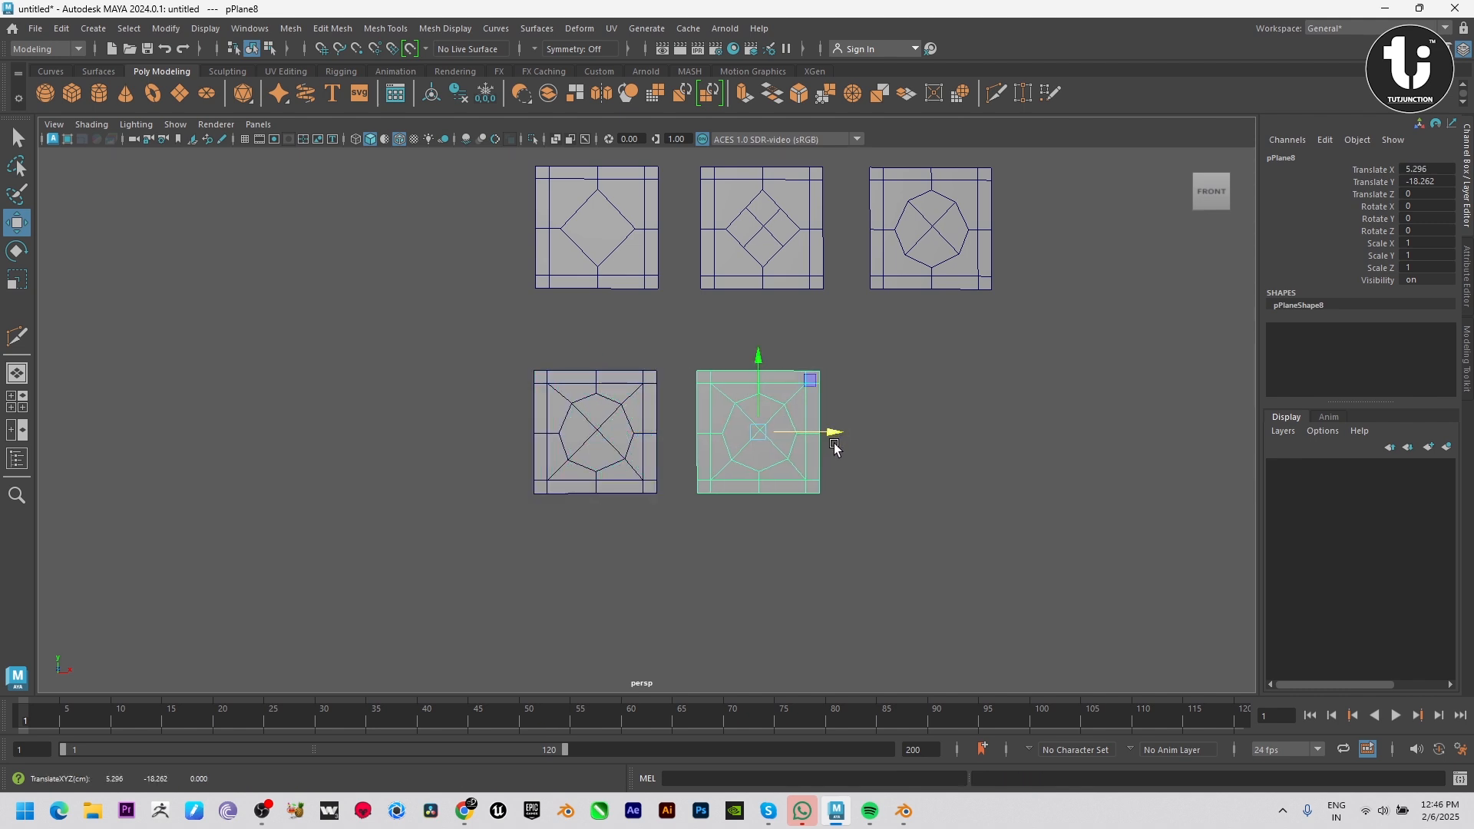
key(ctrl+z)
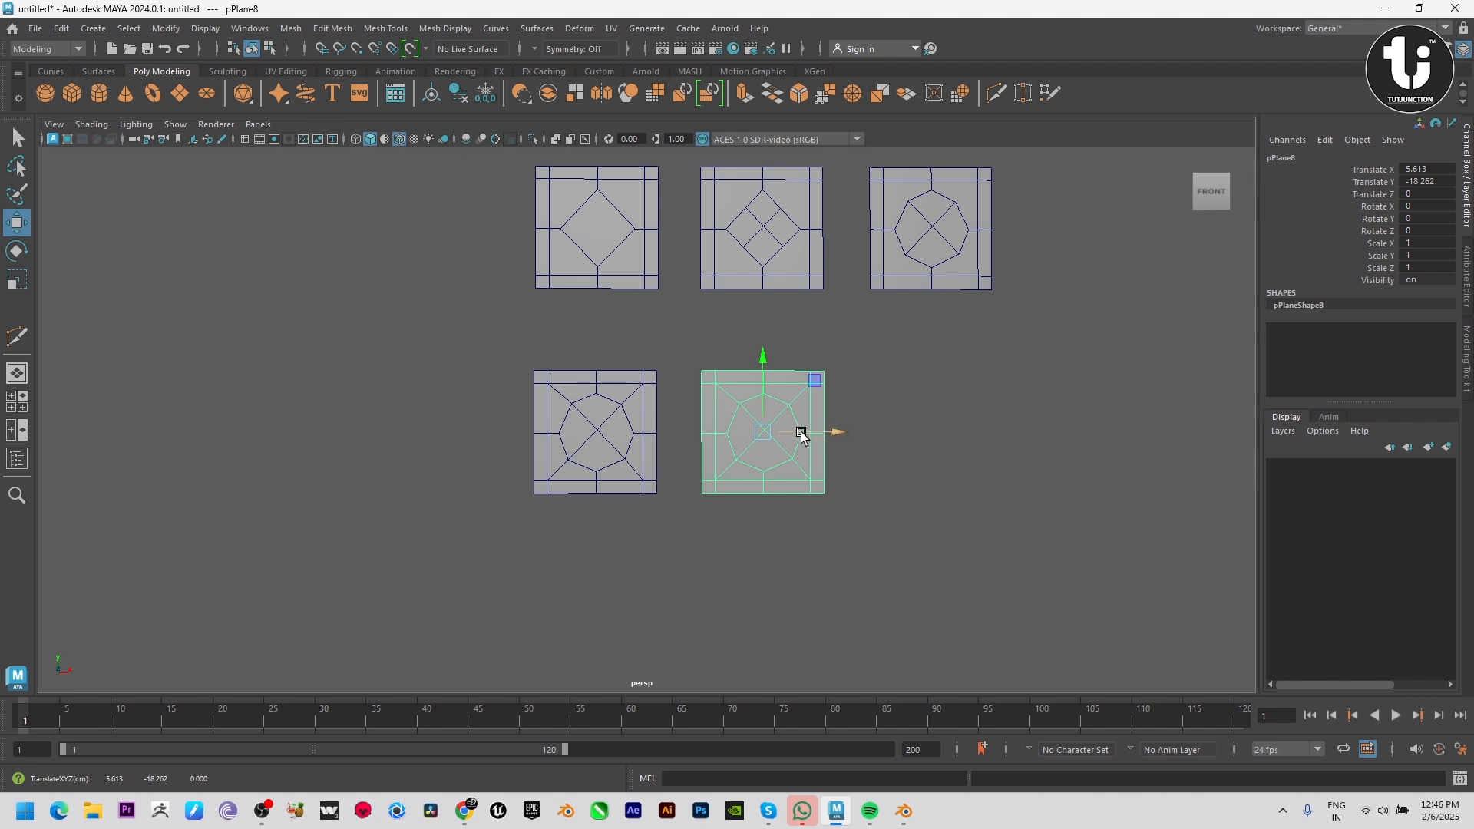
Delete the faces inside the copied plane's octagon, and duplicate the holed plane to about 17.3 on X
right_drag(801, 436, 931, 382)
click(781, 453)
drag(836, 432, 977, 427)
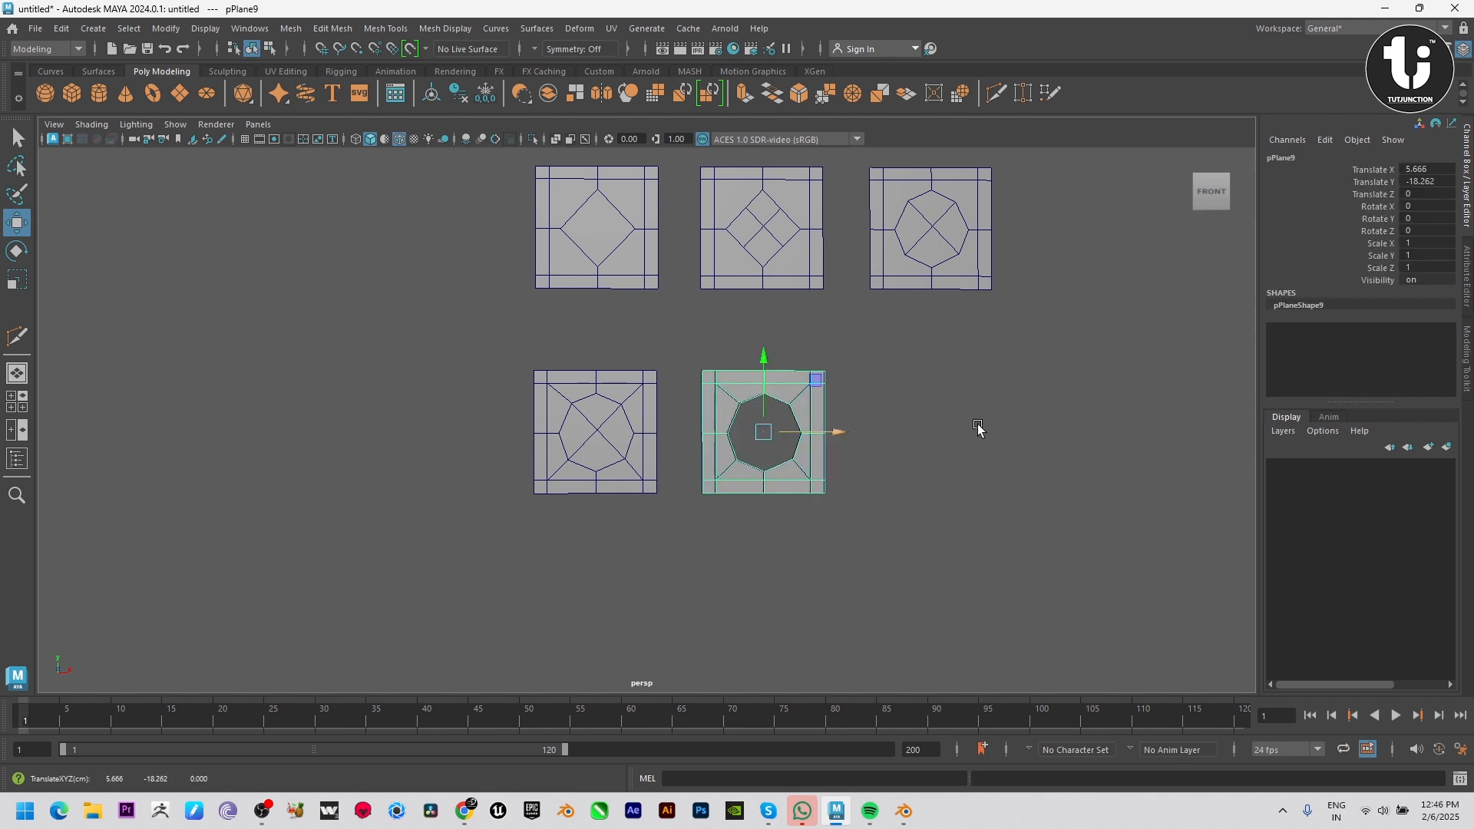
drag(836, 431, 1006, 428)
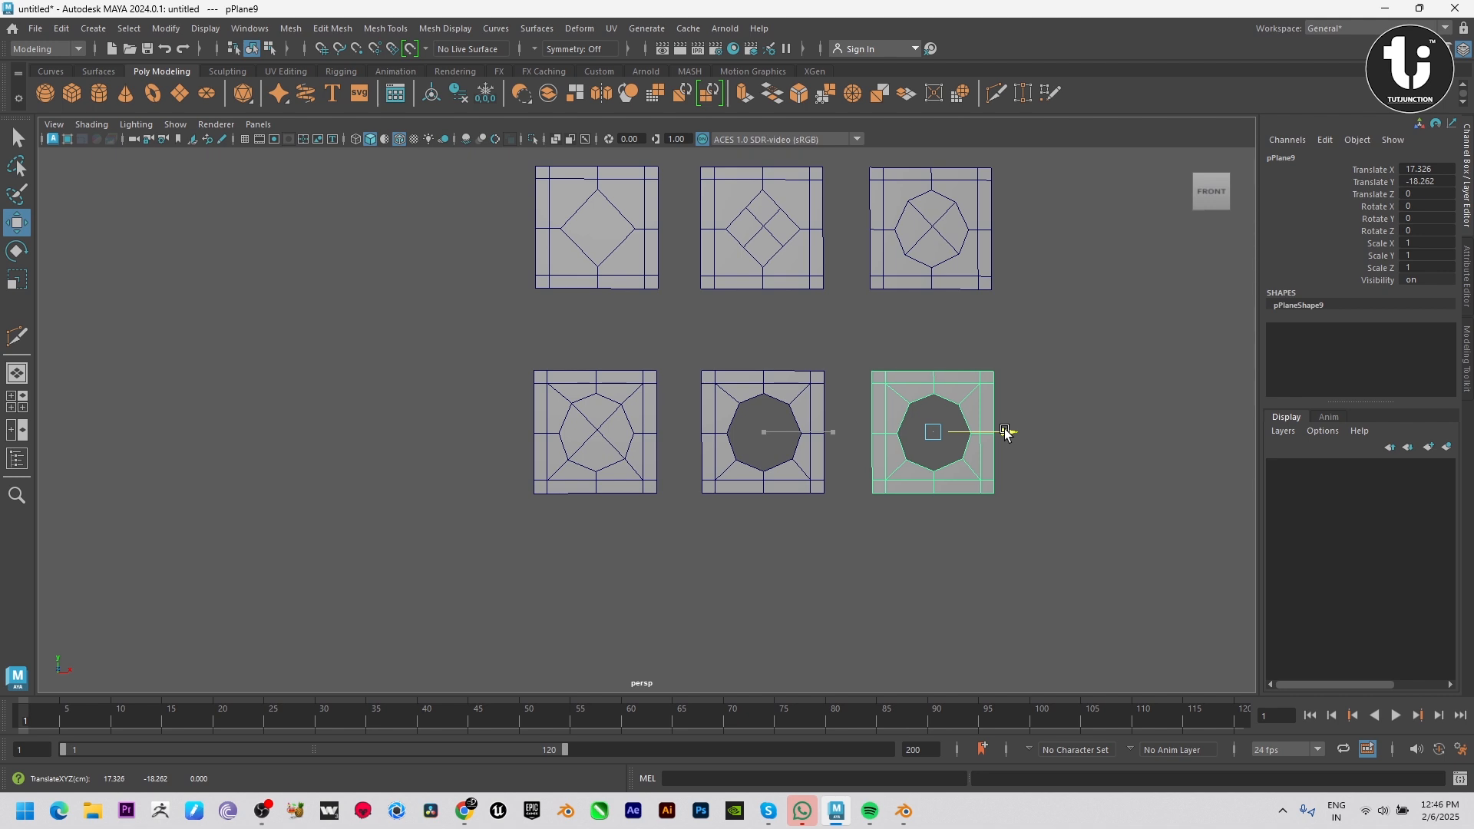
Scale the two upper diagonal vertices of the new copy's hole apart along X by about 1.1
scroll(1064, 508, up, 2)
scroll(1064, 508, up, 1)
alt+middle_drag(1003, 461, 793, 438)
scroll(793, 438, up, 5)
alt+middle_drag(911, 482, 596, 490)
scroll(660, 453, up, 2)
right_drag(688, 430, 569, 398)
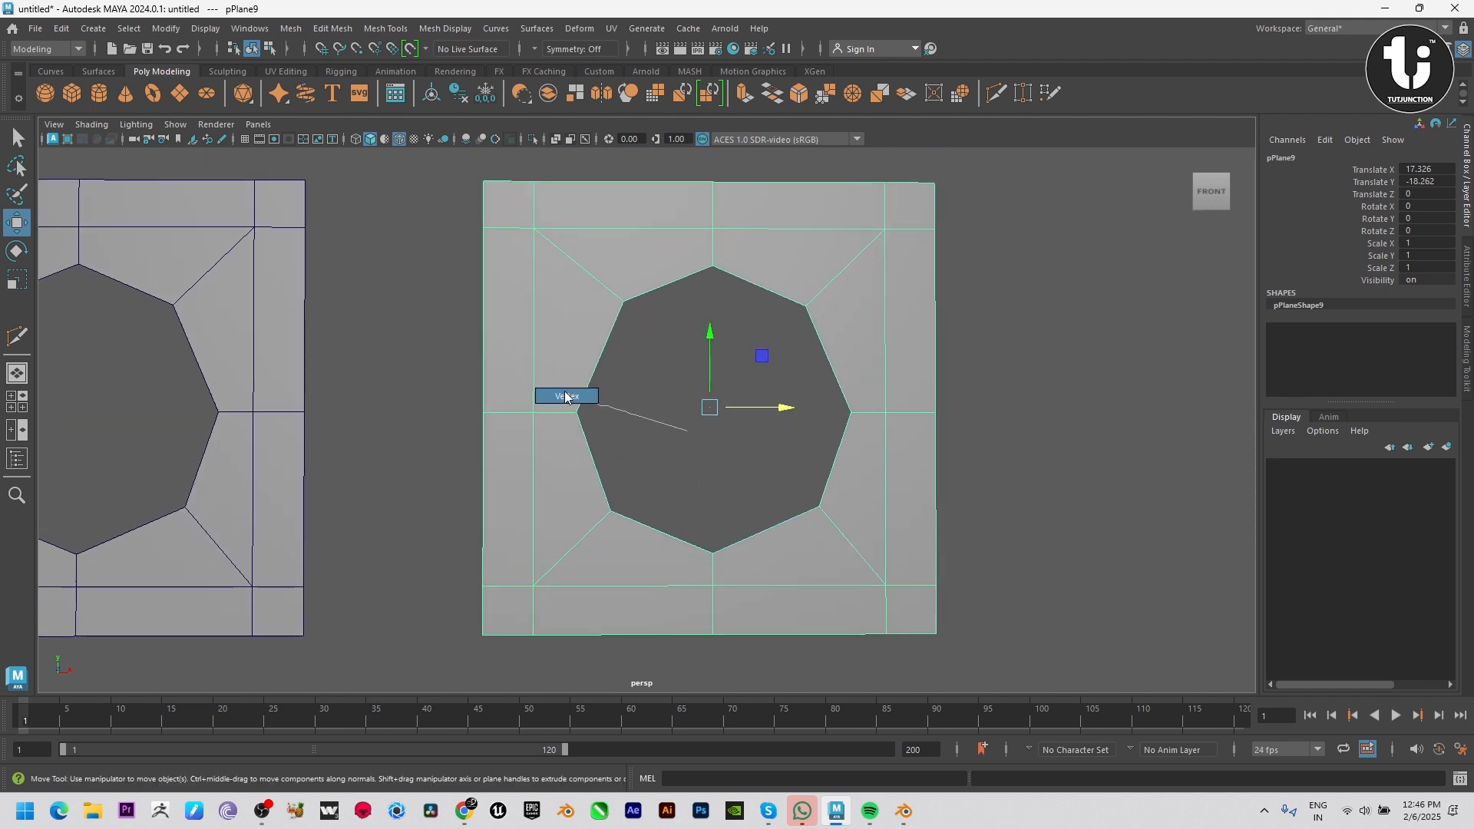
drag(588, 296, 649, 309)
key(r)
click(784, 304)
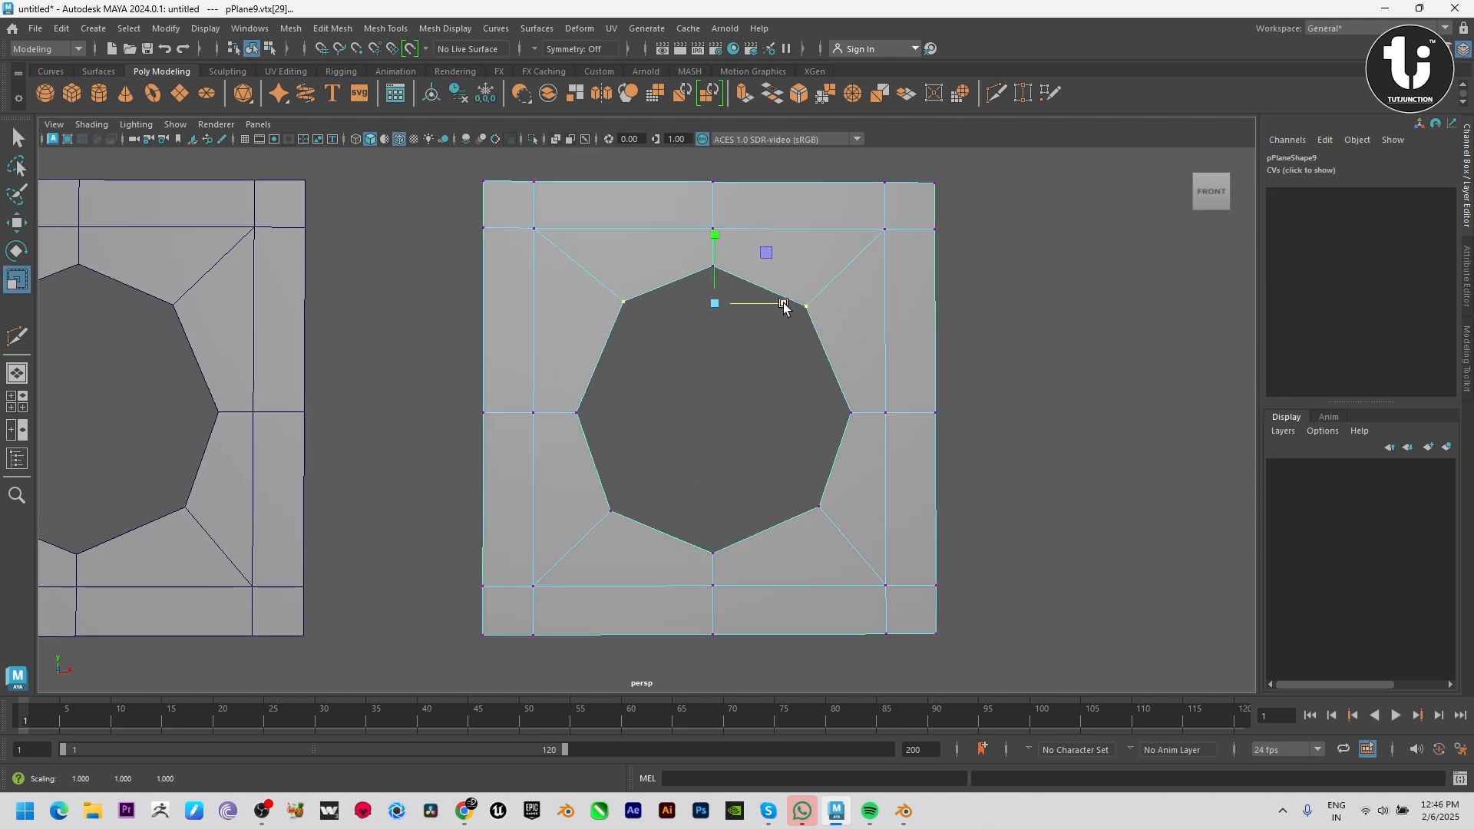
drag(784, 305, 791, 305)
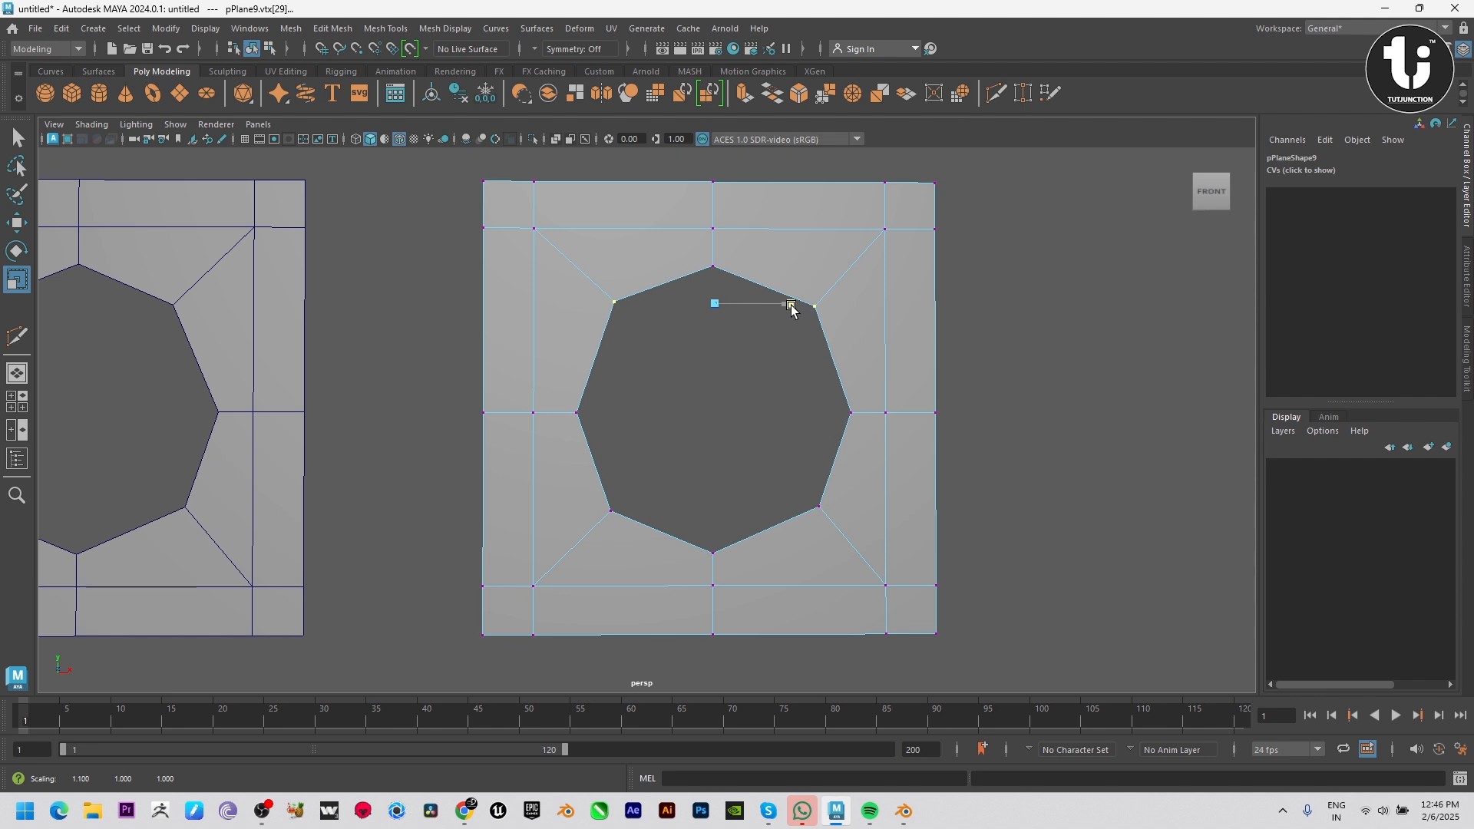
Extrude the hole's border edges and scale them inward to form a narrow ring of faces, and return to object mode
right_drag(861, 415, 851, 361)
double_click(783, 293)
key(ctrl+e)
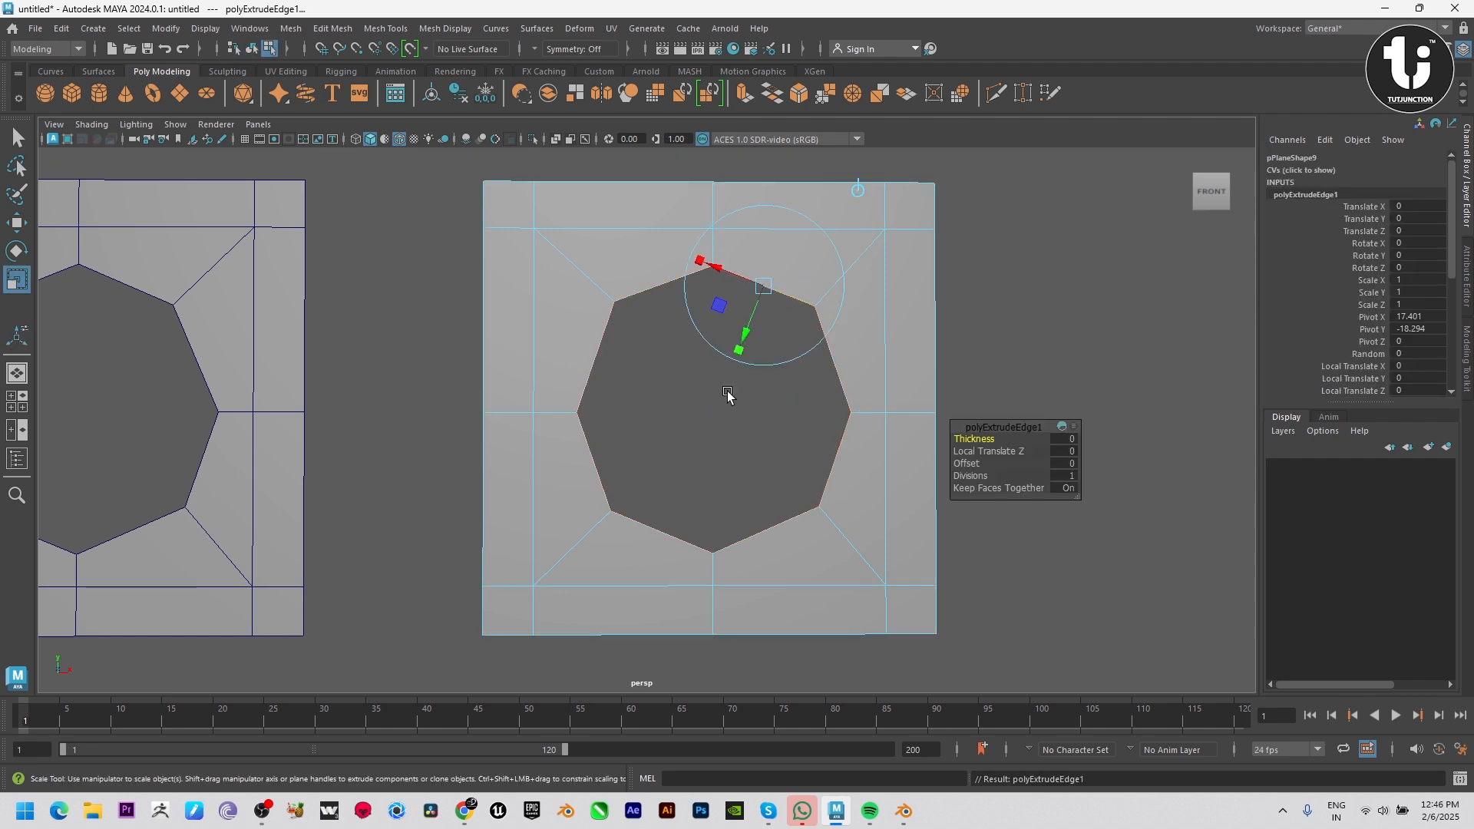
key(r)
drag(729, 402, 902, 510)
key(w)
scroll(902, 510, down, 6)
right_drag(697, 469, 740, 430)
click(836, 452)
Preview the ringed plane smoothed from an angled view, and switch it back to unsmoothed display
alt+drag(845, 453, 770, 430)
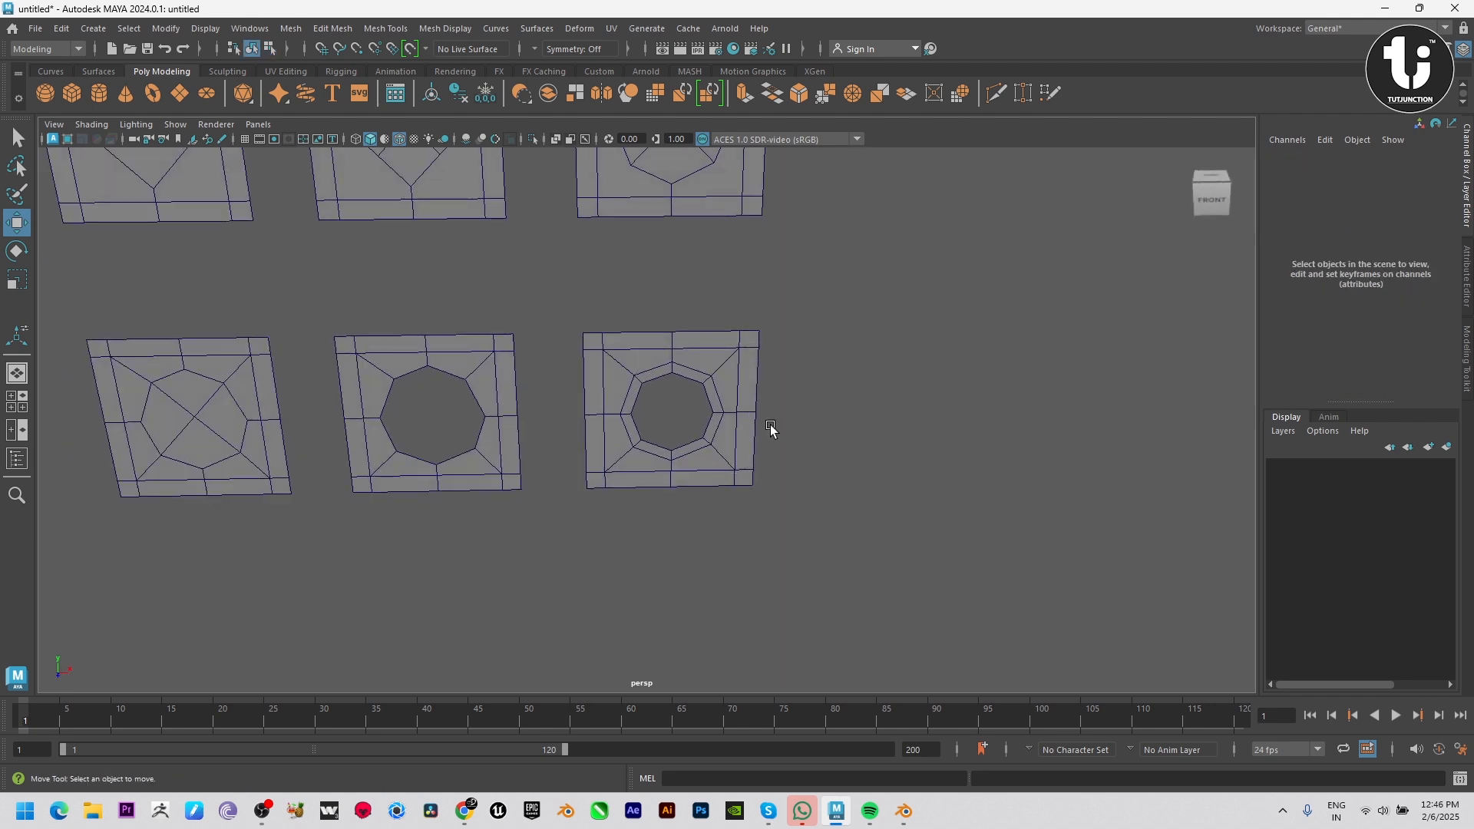
click(729, 430)
key(3)
click(884, 523)
scroll(856, 502, up, 1)
alt+drag(846, 507, 814, 479)
click(752, 455)
key(1)
click(831, 479)
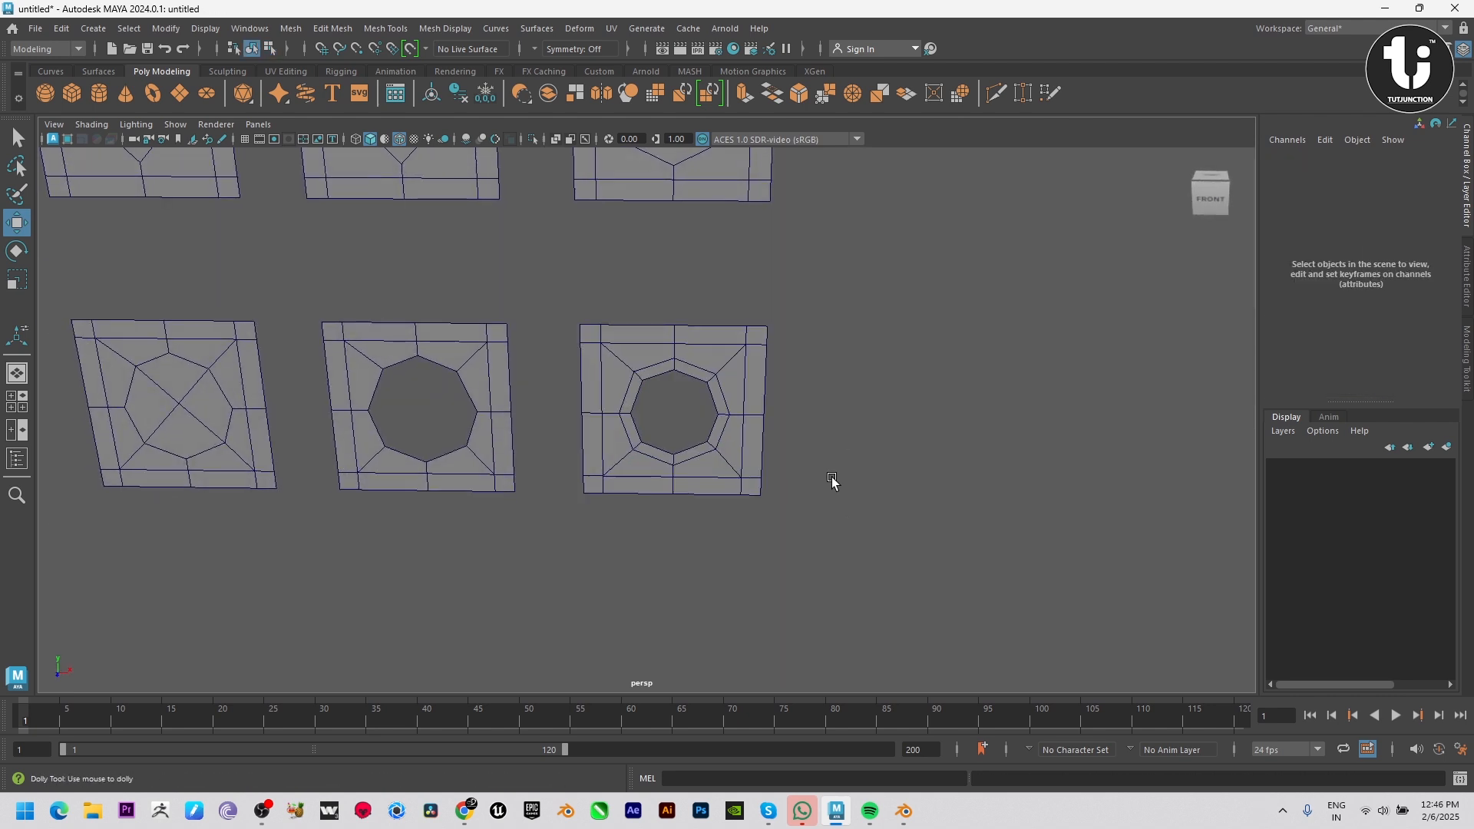
Hide the wireframe on the shaded planes to examine the hole shapes, and show it again with all nine planes in view
scroll(737, 481, up, 3)
click(399, 139)
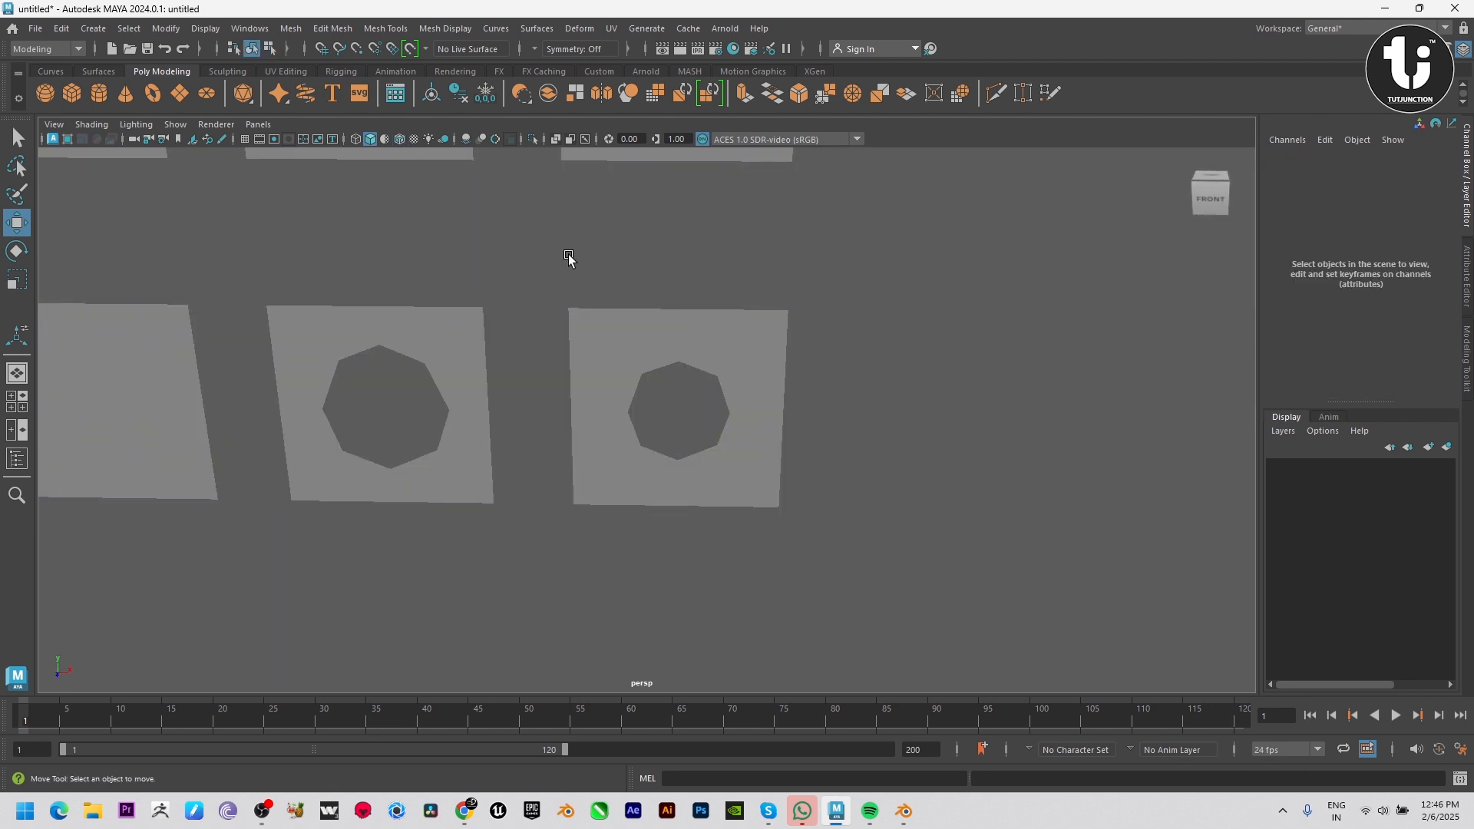
scroll(567, 257, down, 8)
alt+middle_drag(532, 440, 537, 502)
scroll(536, 502, up, 2)
alt+drag(541, 506, 596, 509)
scroll(643, 533, down, 1)
click(399, 139)
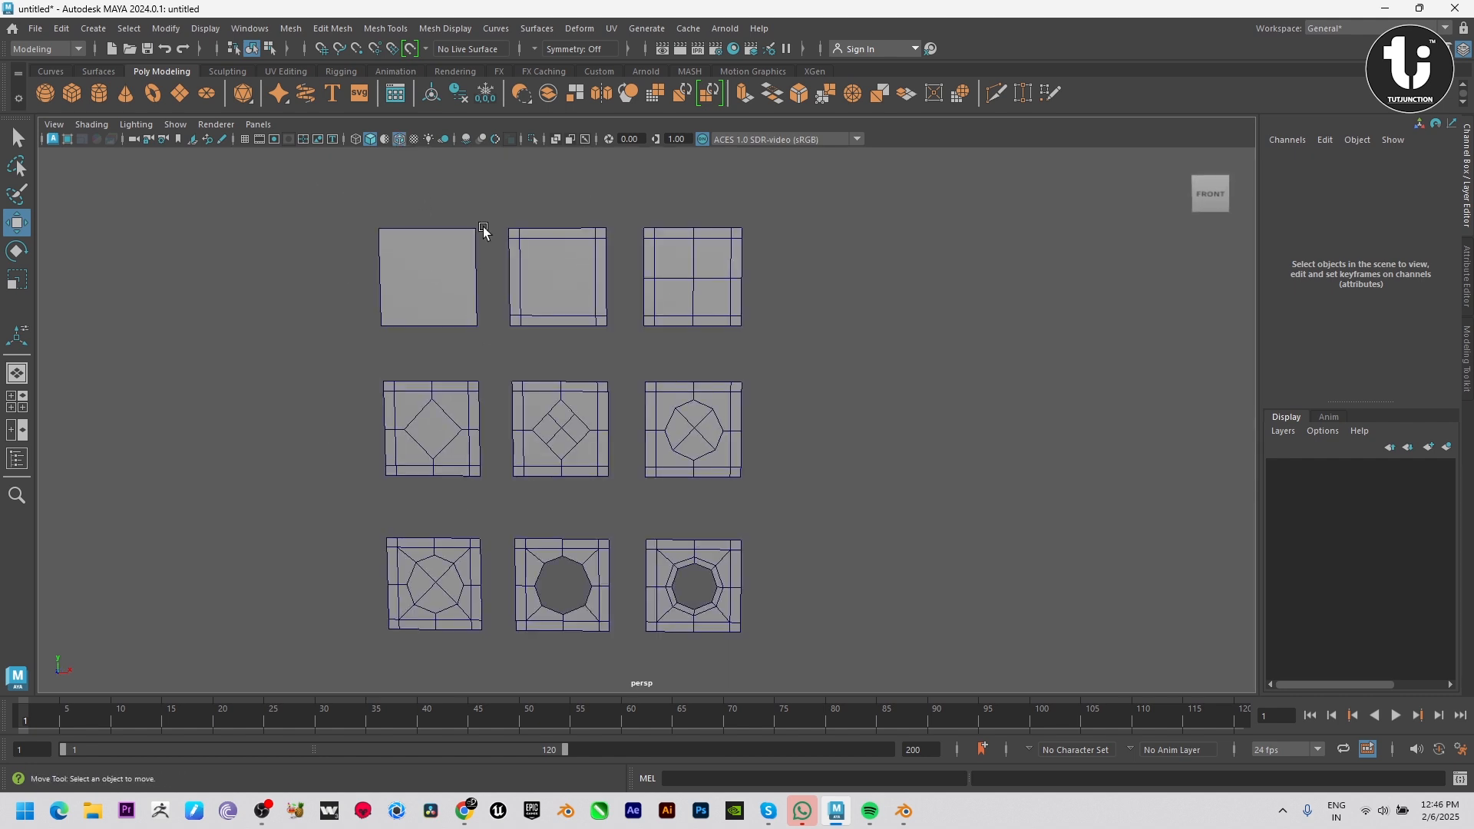
Turn on smooth mesh preview for the plane with the ringed hole and deselect it
scroll(840, 422, up, 1)
mouse_move(839, 422)
alt+mouse_down()
mouse_move(863, 401)
mouse_move(882, 431)
alt+mouse_up()
alt+middle_drag(882, 431, 880, 412)
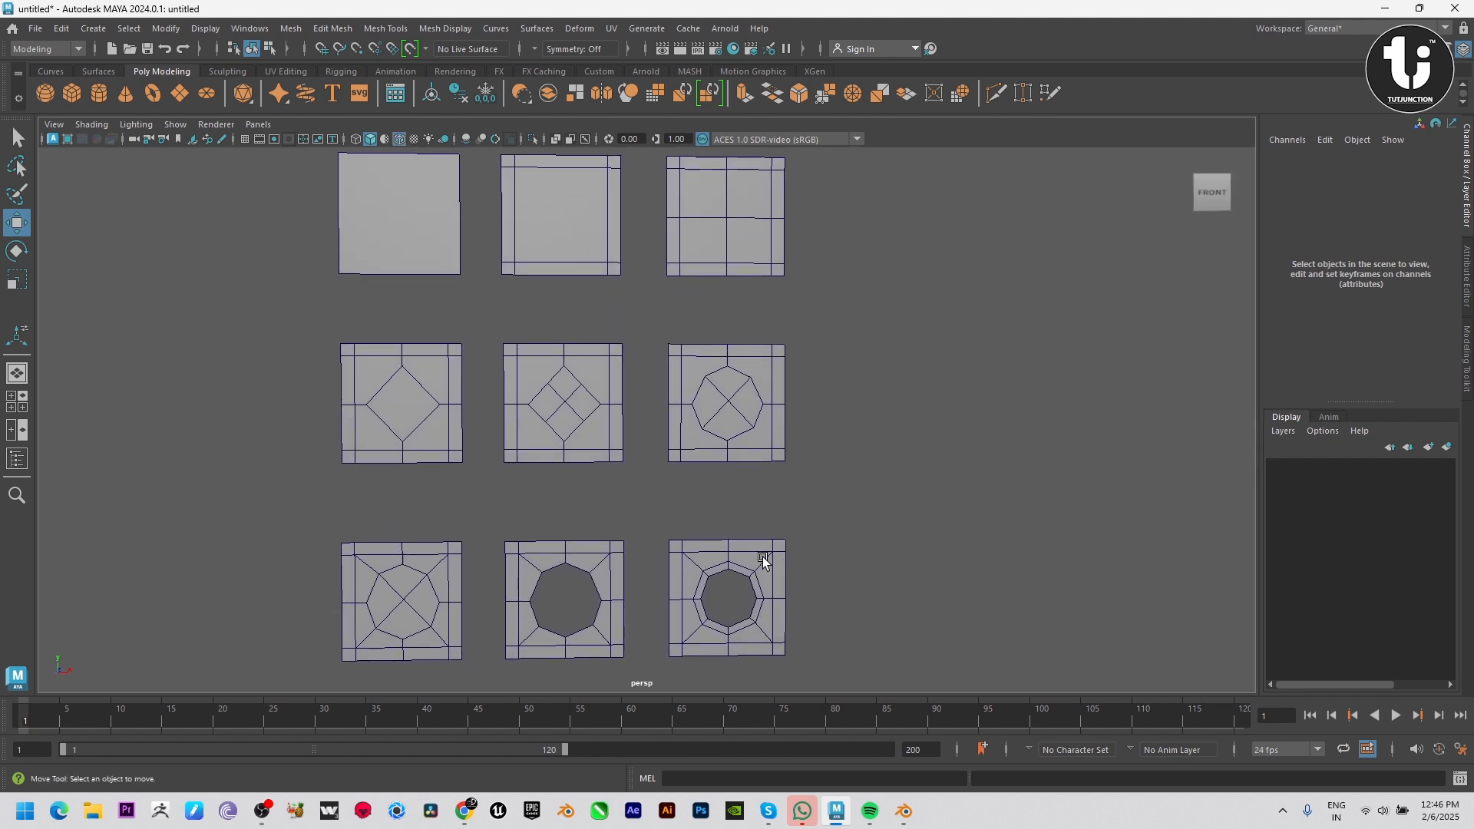
click(763, 553)
alt+middle_drag(795, 610, 793, 592)
alt+right_drag(794, 593, 863, 604)
key(3)
click(872, 576)
Compare the smoothed hole with the plain octagonal one without the wireframe on shaded display, and restore the wireframe
alt+middle_drag(863, 603, 853, 500)
click(401, 140)
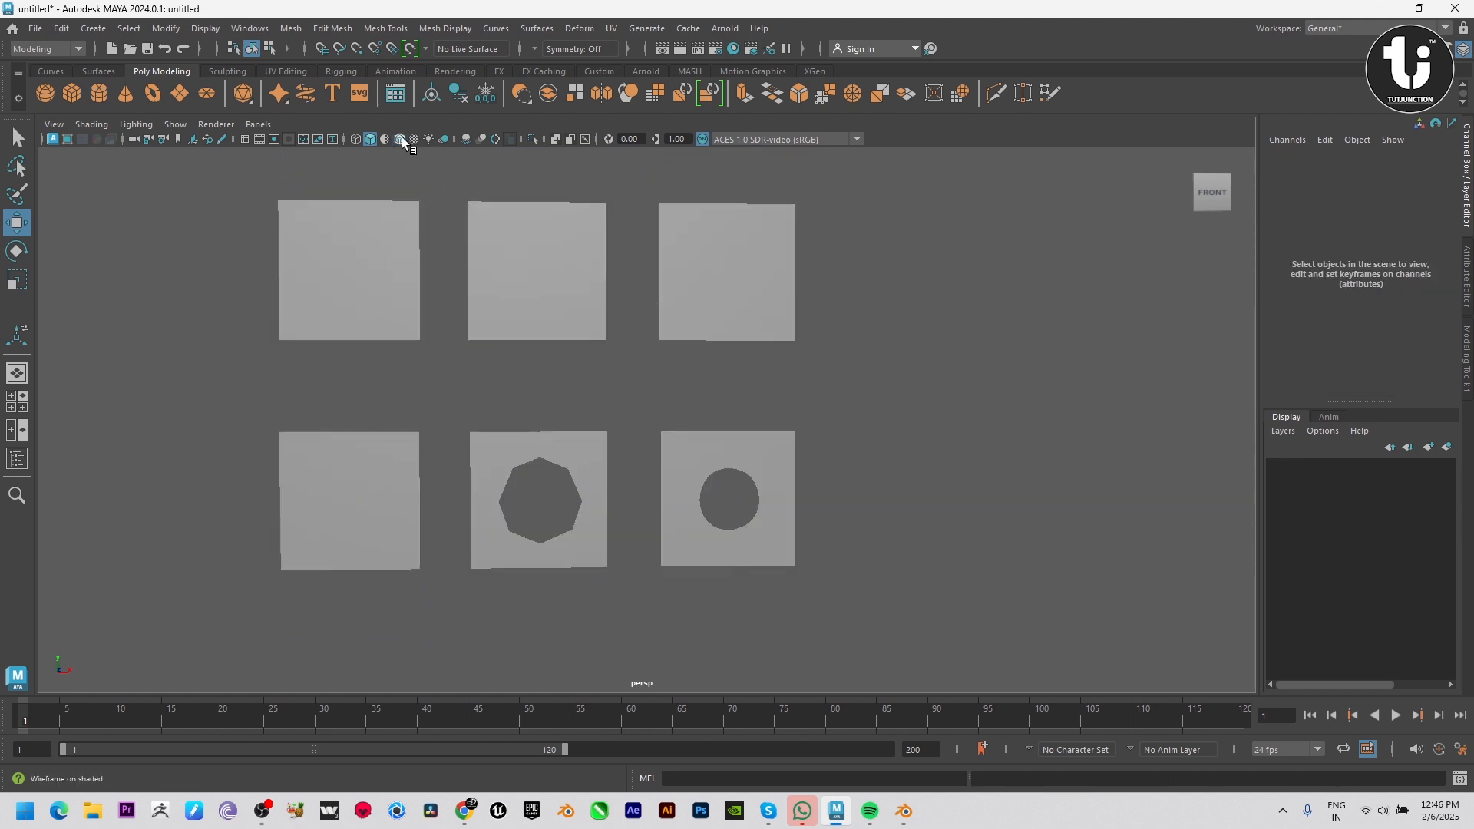
click(401, 140)
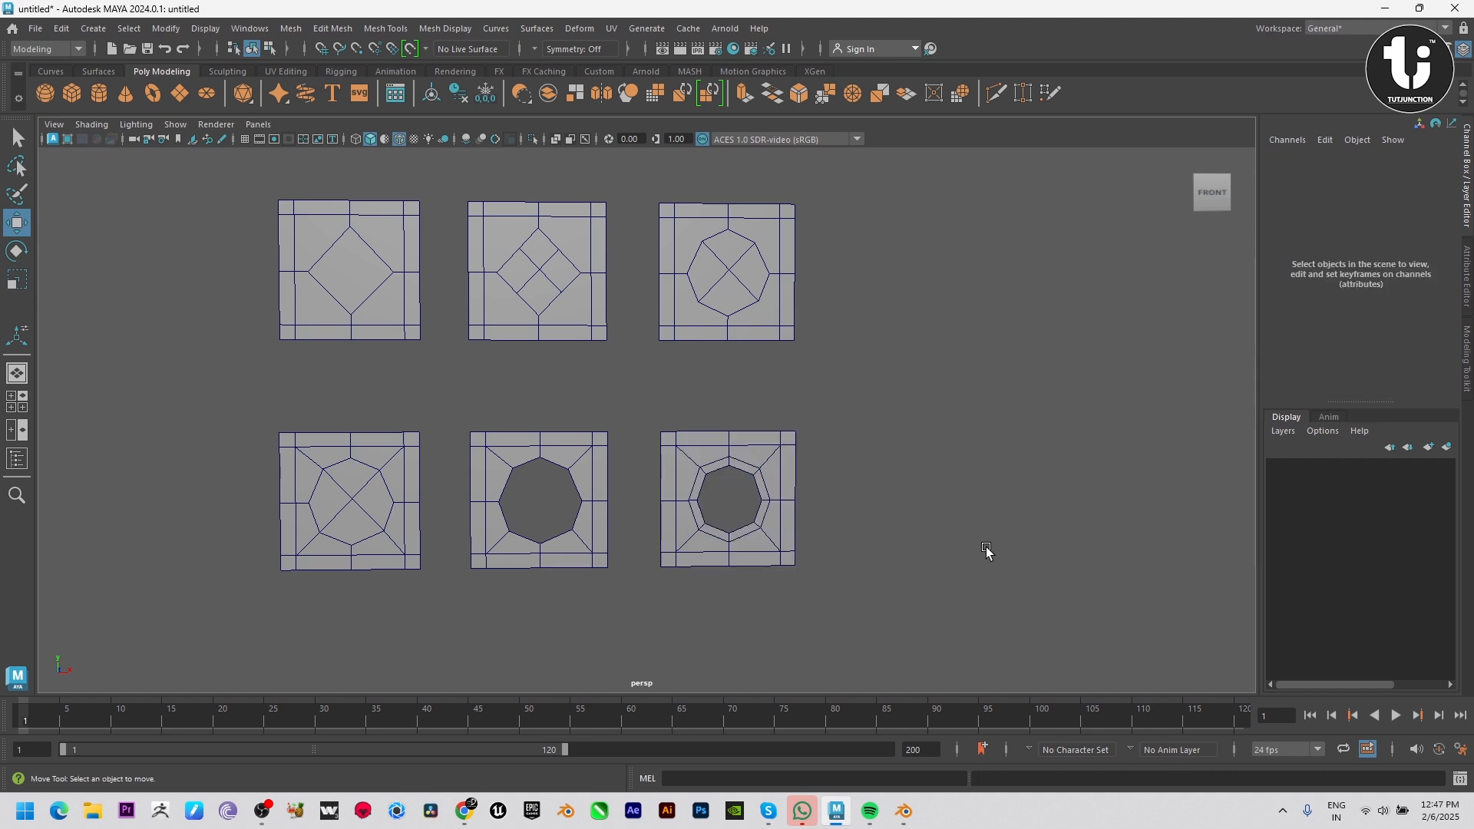
mouse_move(987, 550)
alt+right_down()
mouse_move(717, 532)
mouse_move(747, 516)
mouse_move(836, 596)
mouse_move(811, 571)
alt+right_up()
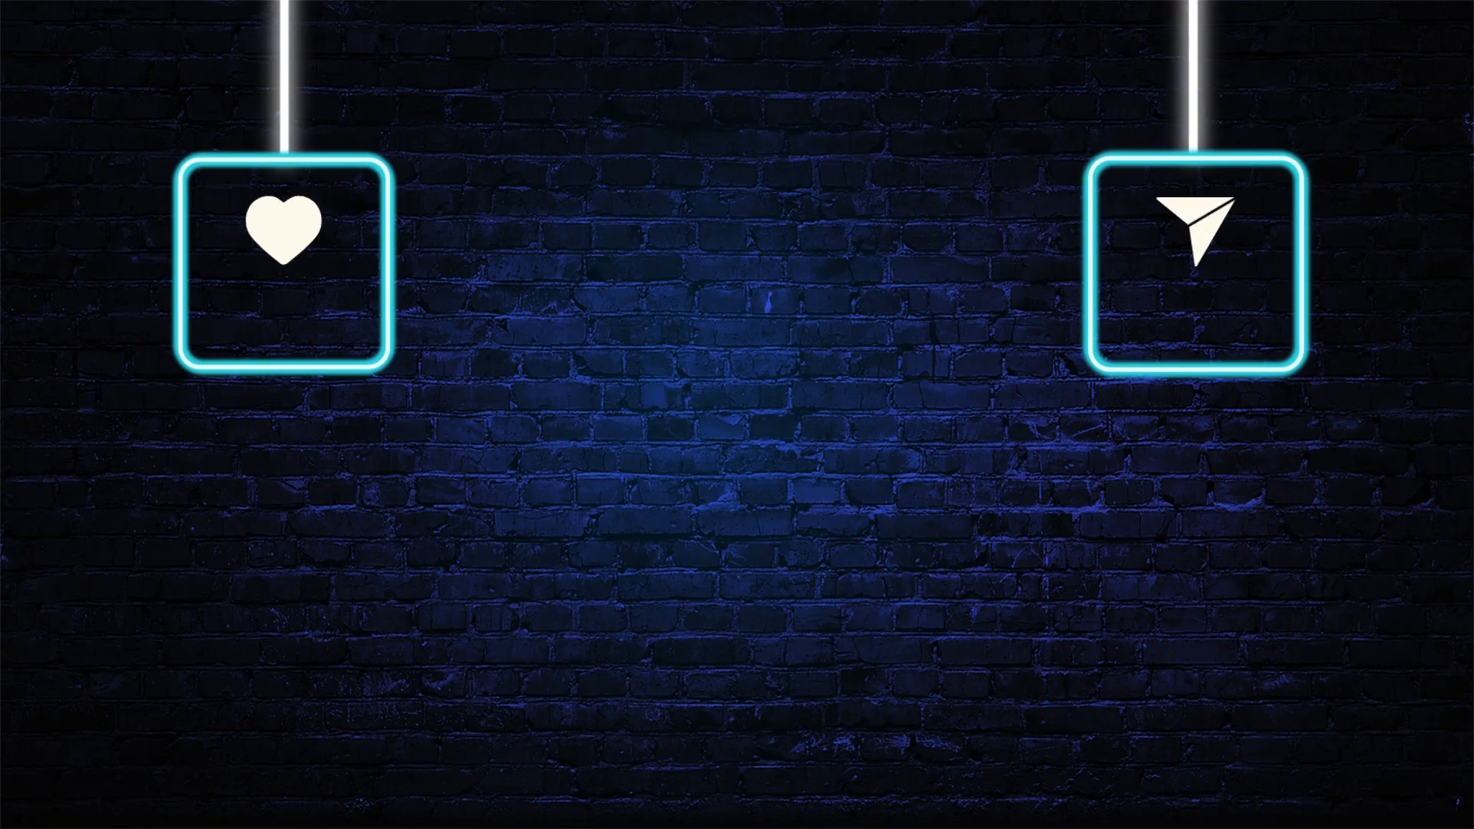